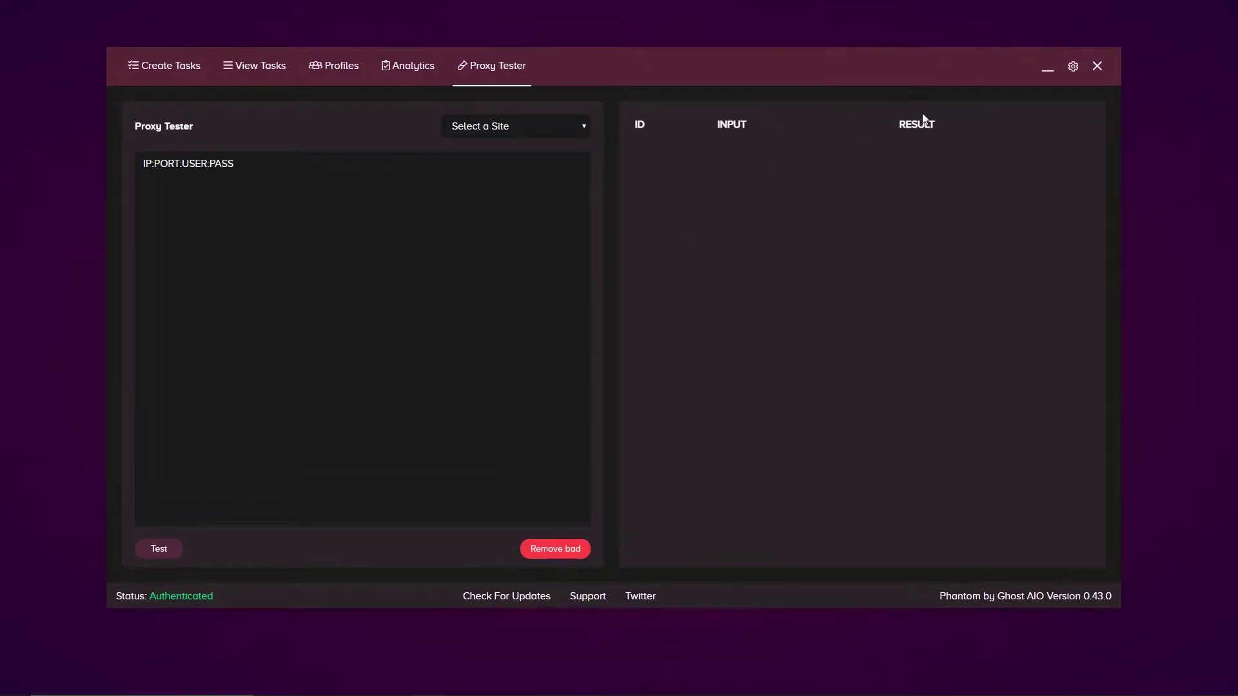
# Enlarge the application window and reposition it near the upper edge of the desktop
pyautogui.moveTo(872, 79); pyautogui.dragTo(868, 65)
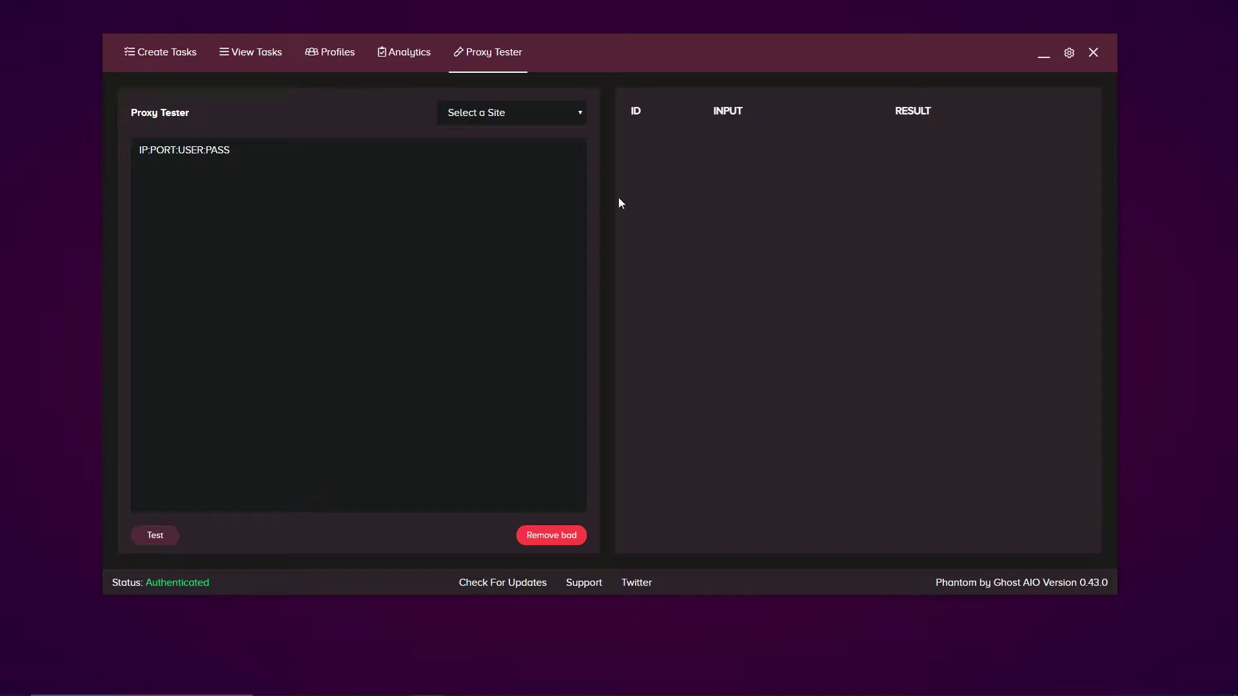
pyautogui.moveTo(696, 58); pyautogui.dragTo(688, 54)
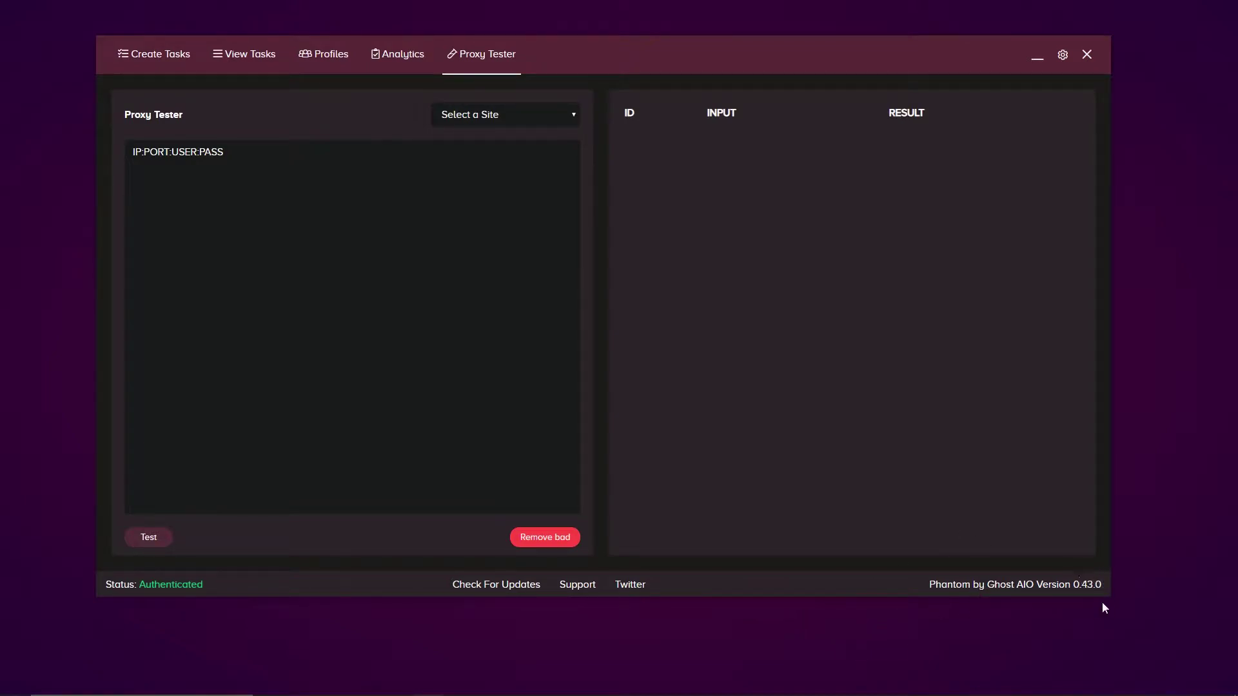
pyautogui.moveTo(797, 84); pyautogui.dragTo(785, 66)
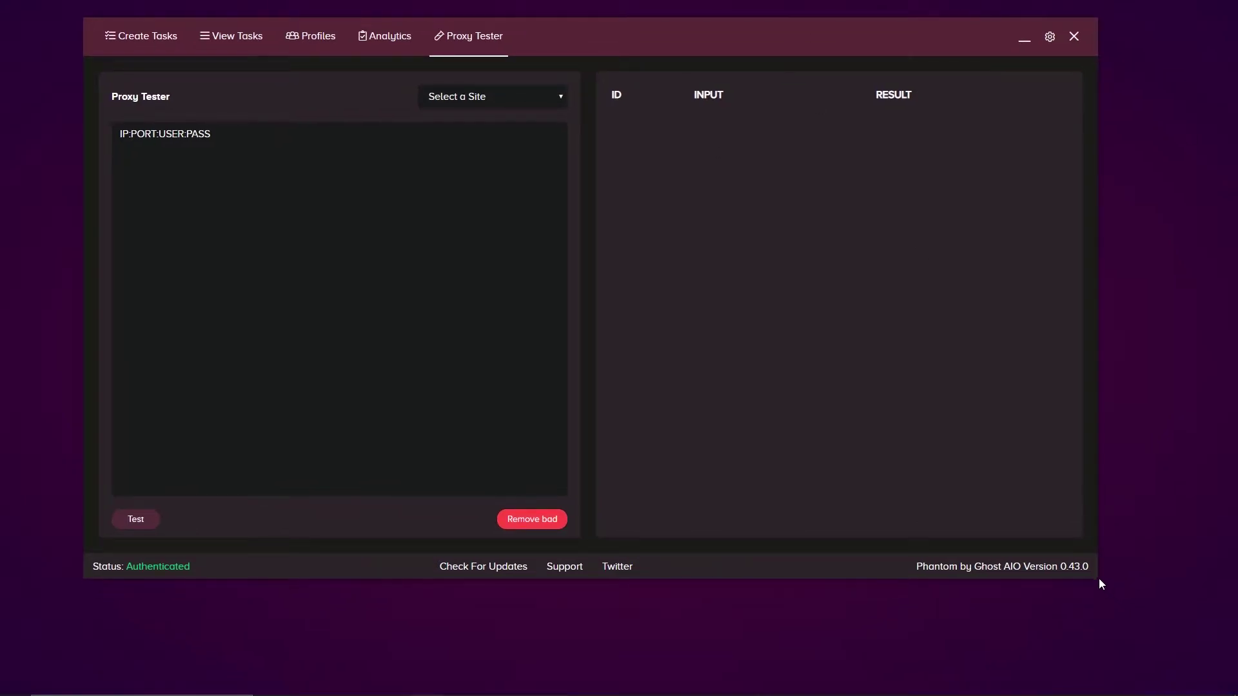
pyautogui.moveTo(1099, 578); pyautogui.dragTo(1184, 662)
pyautogui.moveTo(773, 37); pyautogui.dragTo(773, 32)
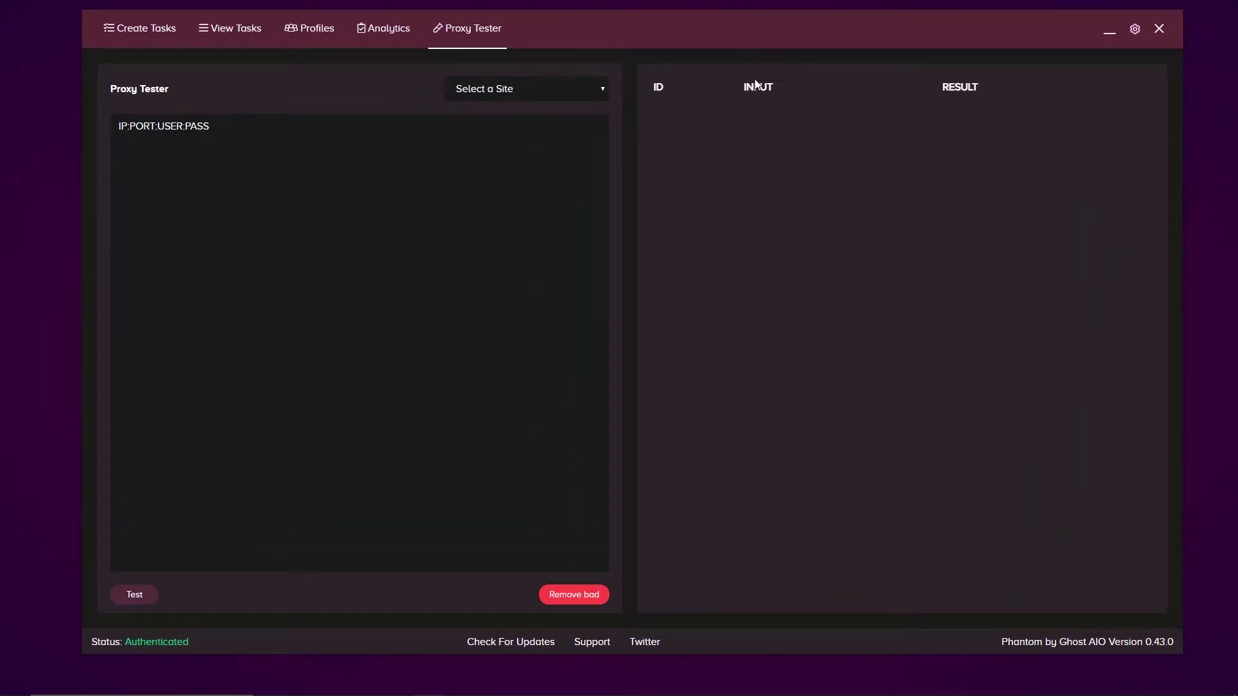
# Open the settings and review the available profile and size options under Quick Task Settings
pyautogui.click(1134, 29)
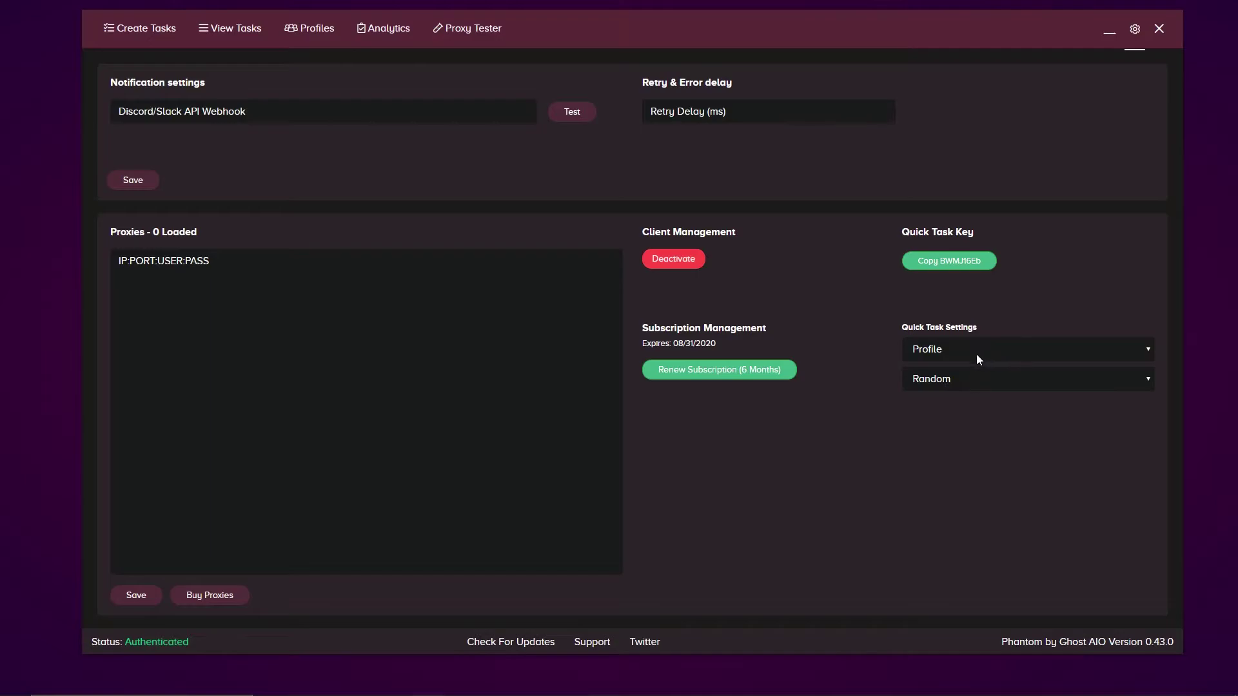
pyautogui.click(1152, 354)
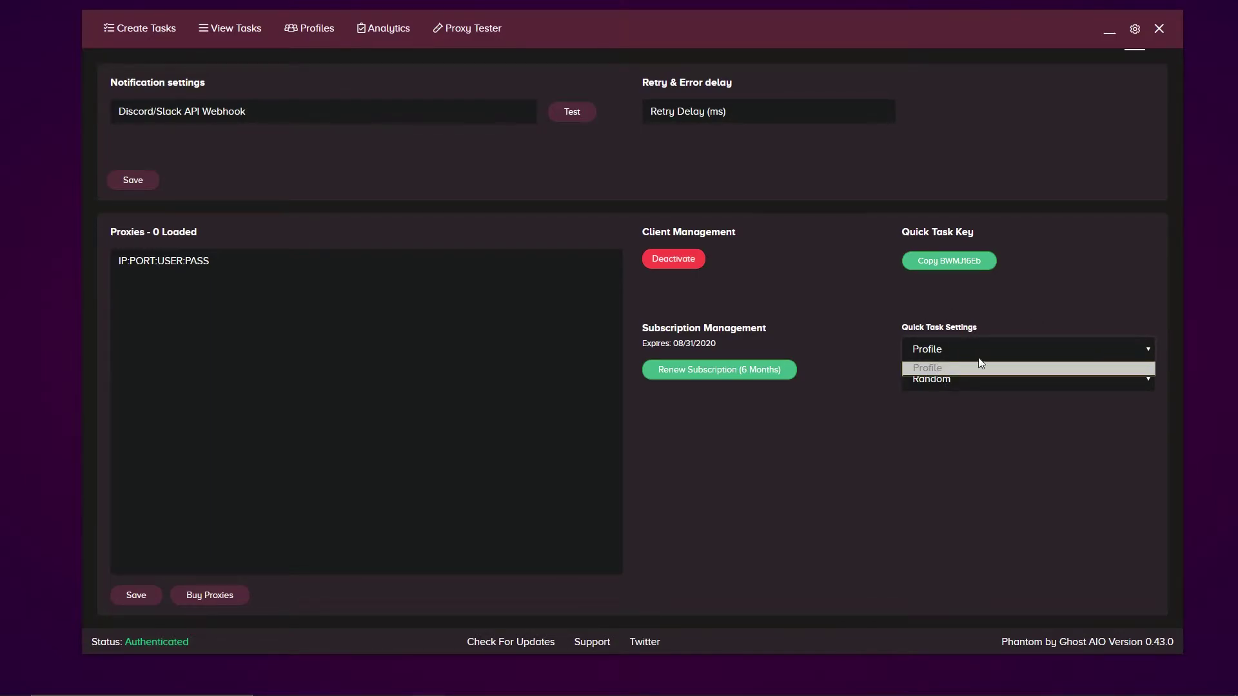
pyautogui.click(1006, 352)
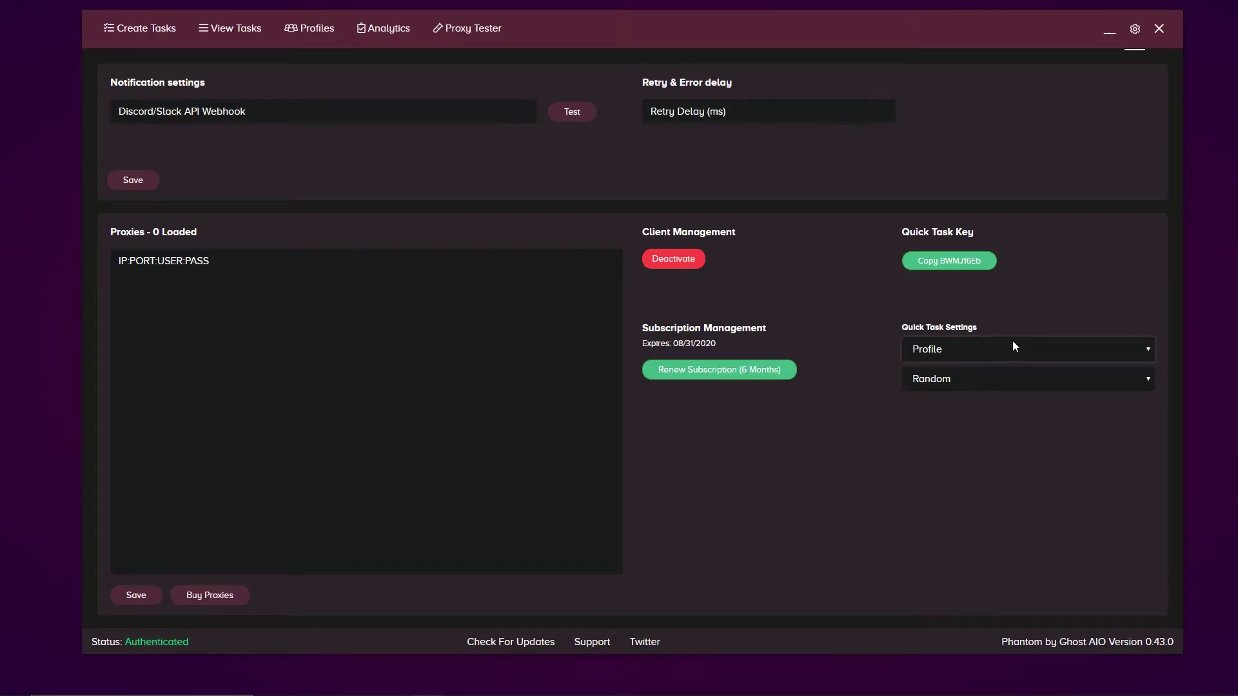
pyautogui.click(999, 379)
pyautogui.scroll(6, 1029, 453)
pyautogui.scroll(-5, 1078, 428)
pyautogui.scroll(-2, 1125, 552)
pyautogui.scroll(10, 1113, 448)
pyautogui.press('Escape')
# Paste the proxy entry with its access credentials into the settings' proxy list and save it
pyautogui.hotkey('ctrl', 'v')
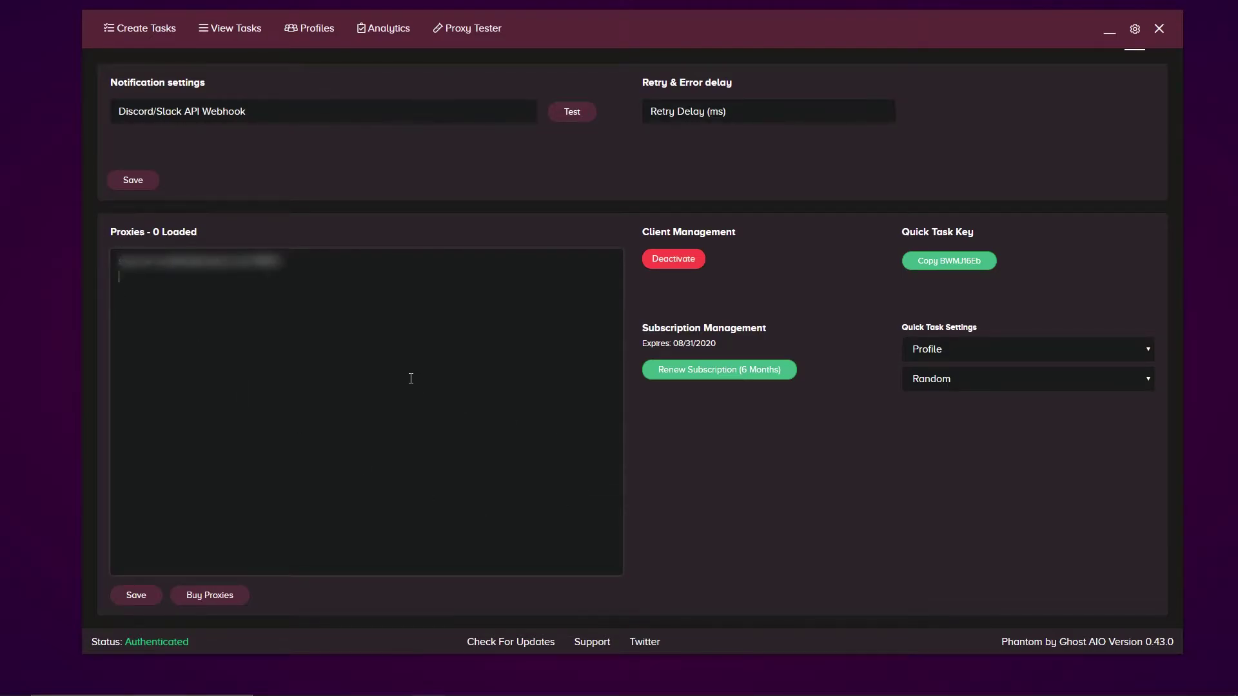
pyautogui.click(129, 595)
# Paste the proxy entry with its access credentials into the proxy tester and test it against Supreme
pyautogui.click(480, 40)
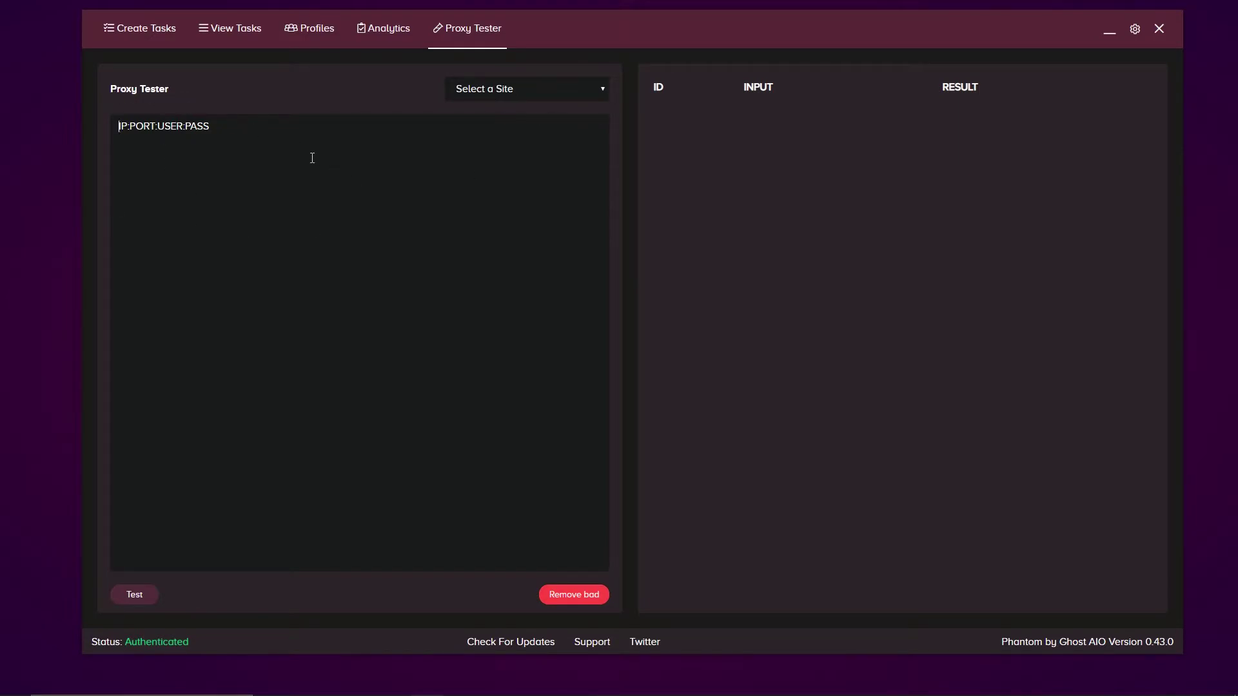
pyautogui.hotkey('ctrl', 'v')
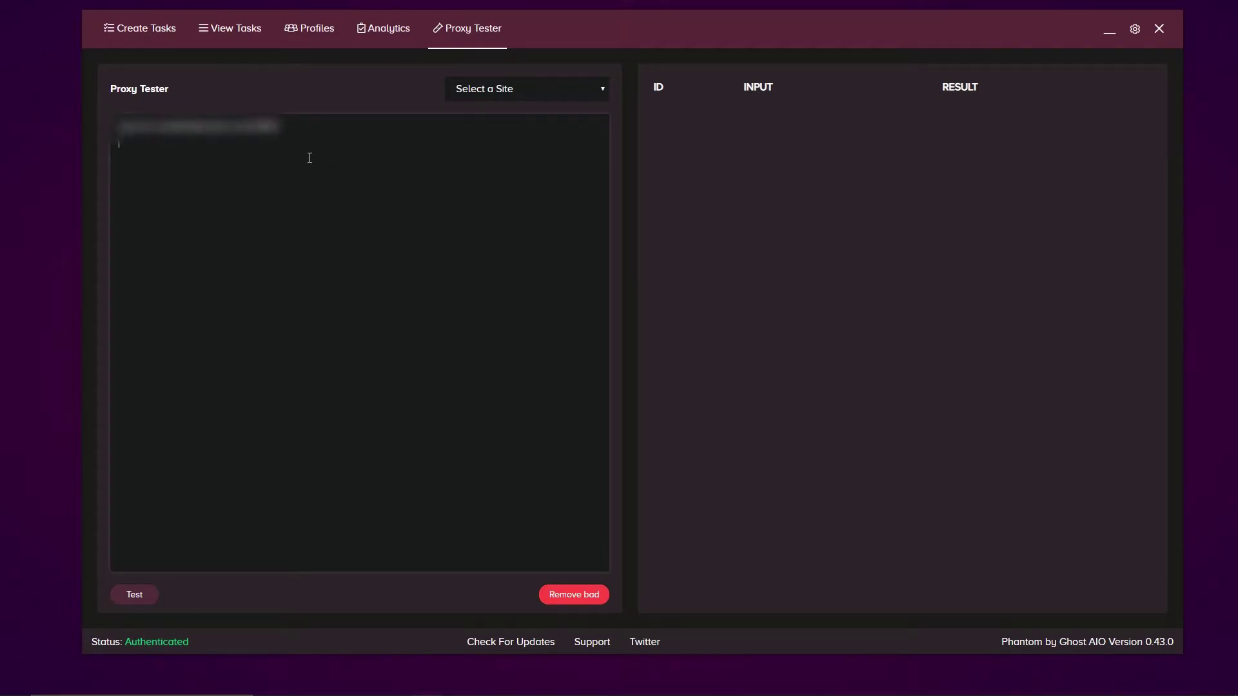
pyautogui.click(543, 94)
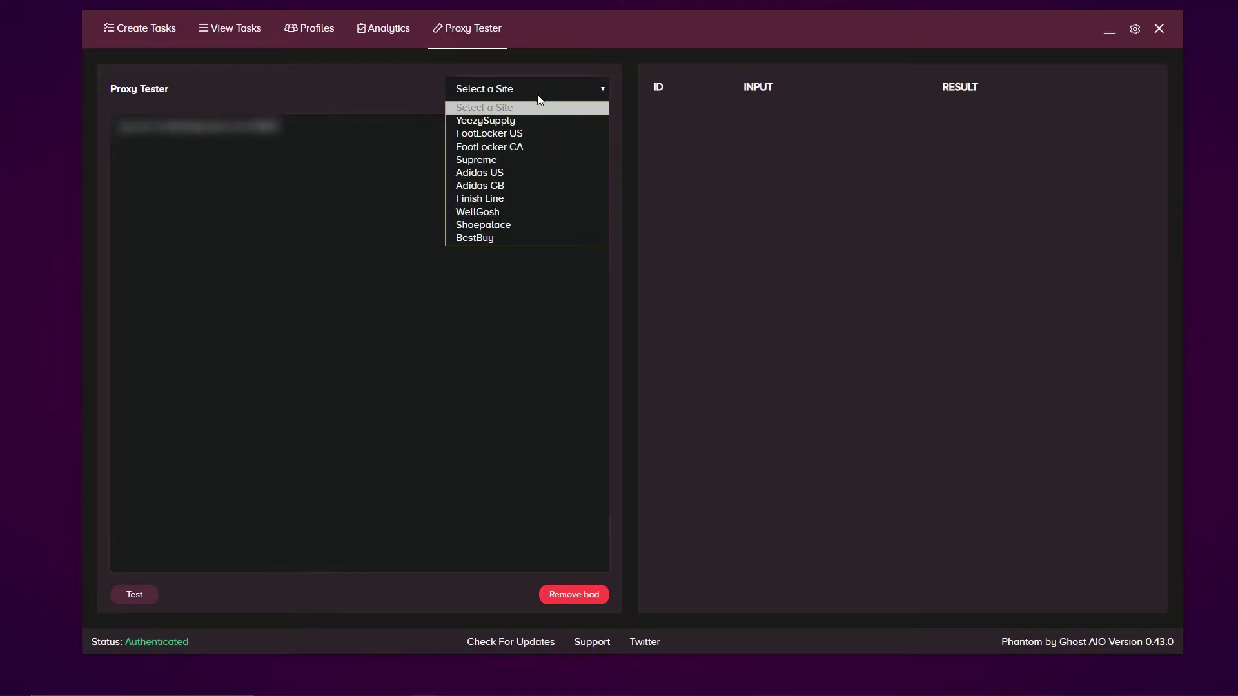
pyautogui.click(519, 161)
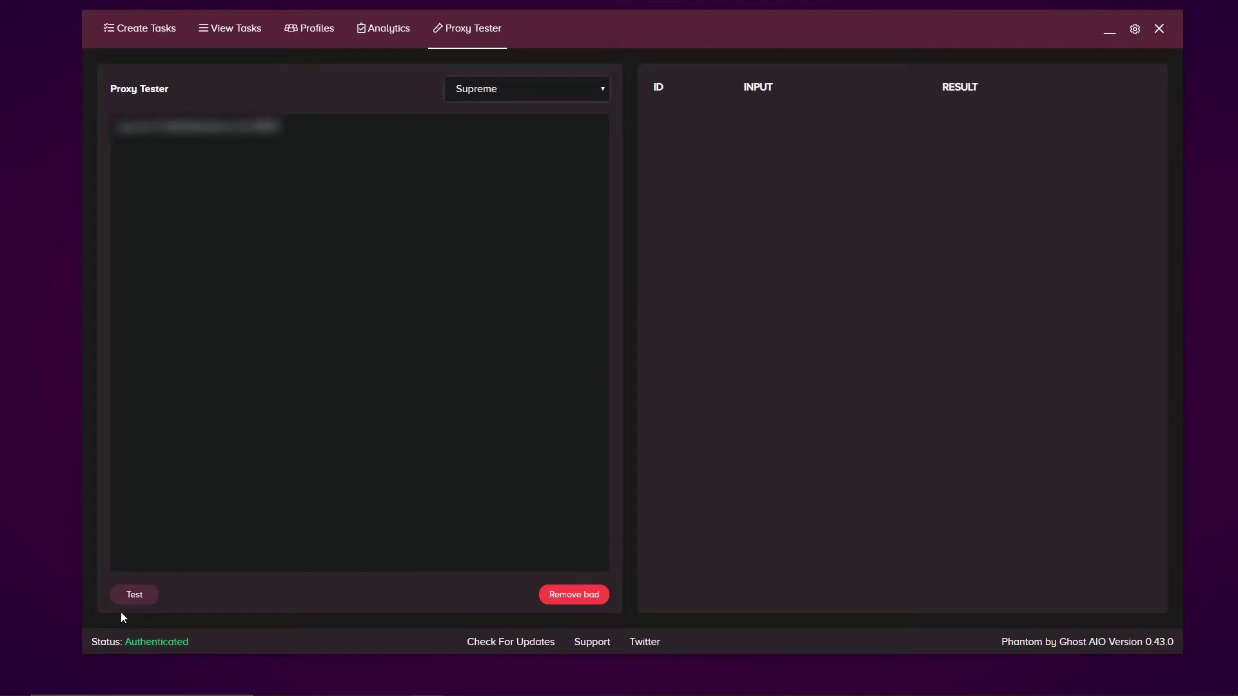
pyautogui.click(125, 599)
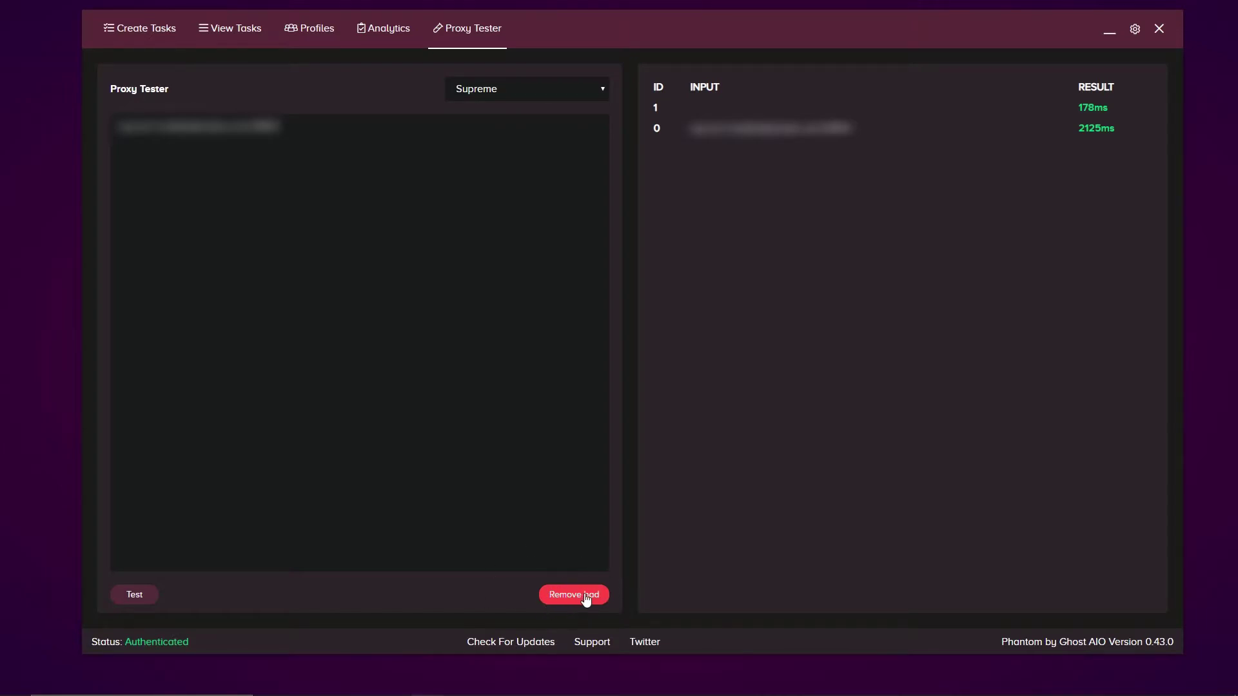
pyautogui.click(385, 359)
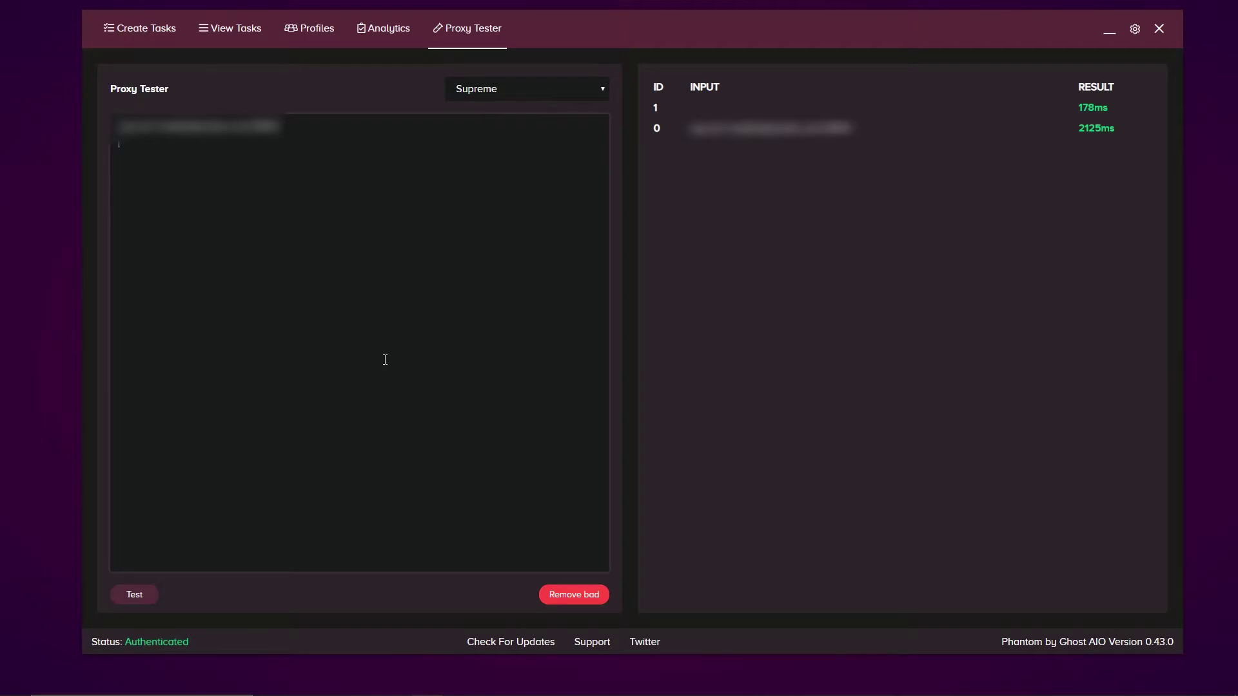
# View the analytics page, including its order history, and open the profiles form
pyautogui.click(384, 29)
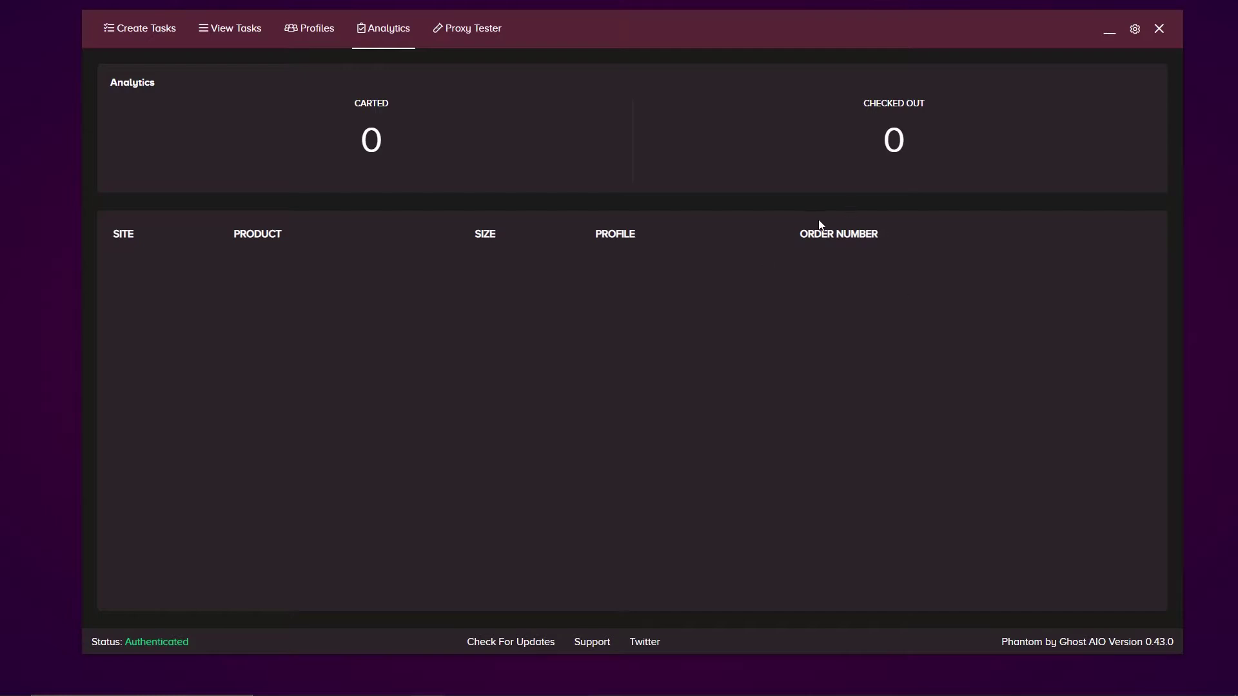
pyautogui.click(309, 28)
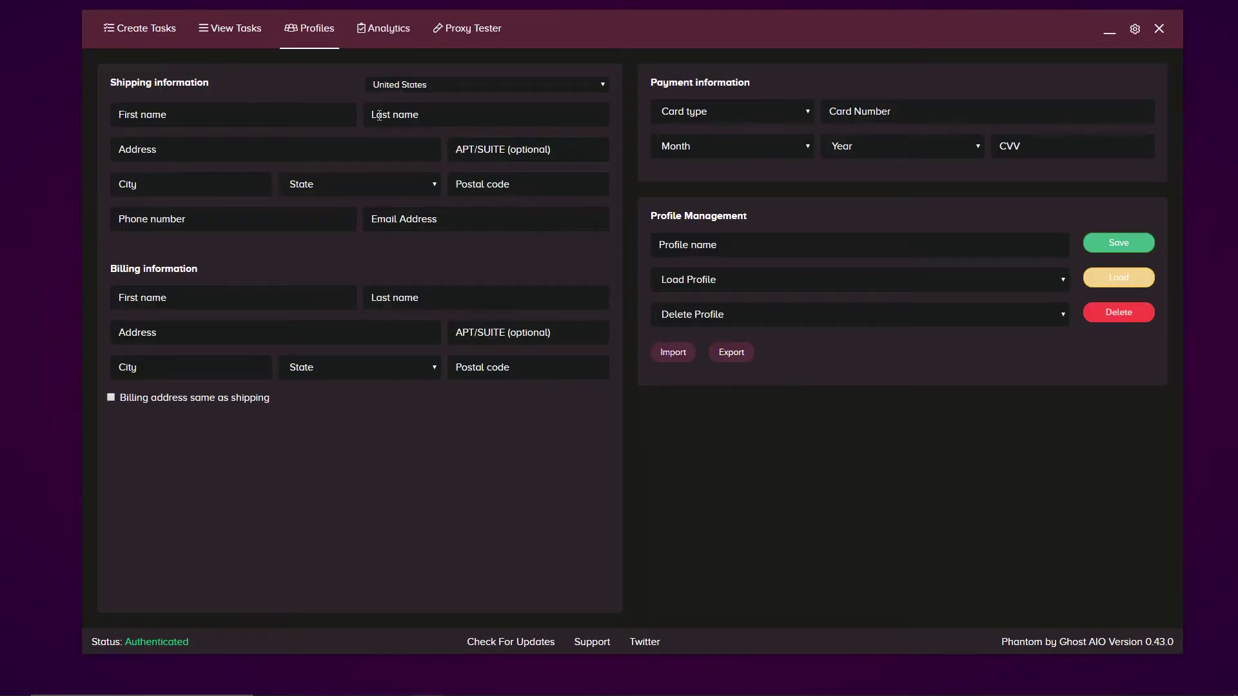
# Set the shipping country to United Arab Emirates
pyautogui.click(417, 87)
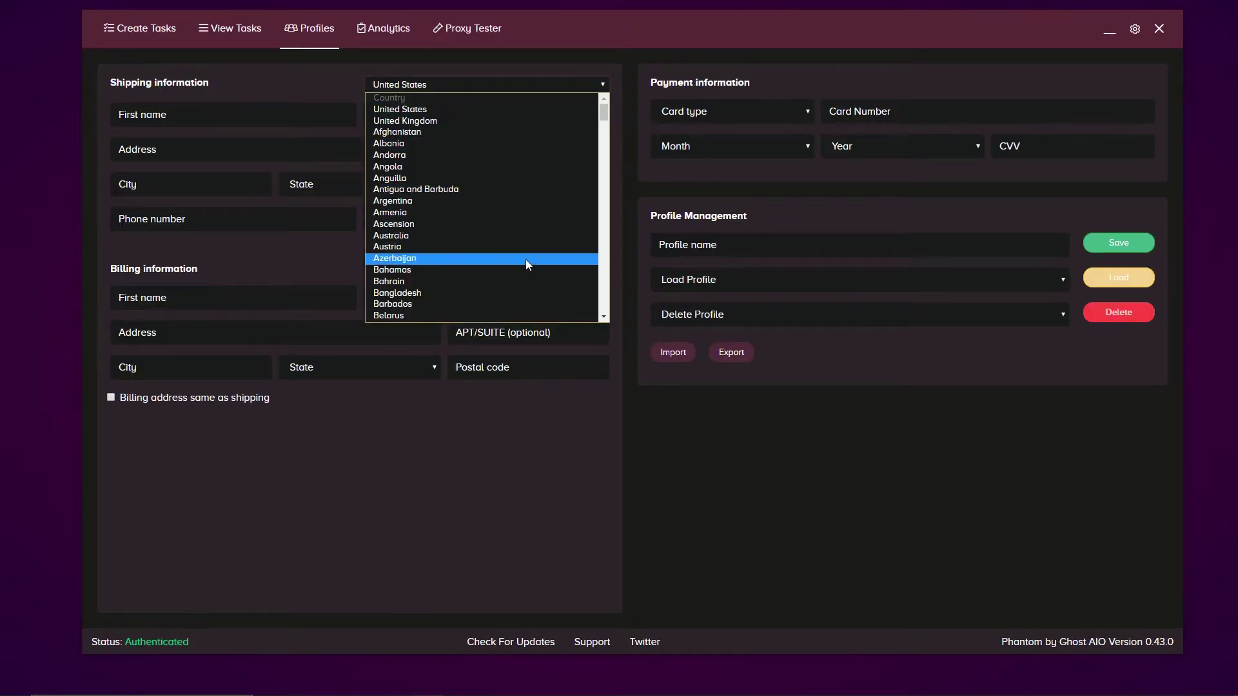
pyautogui.moveTo(603, 119); pyautogui.dragTo(583, 209)
pyautogui.write('united')
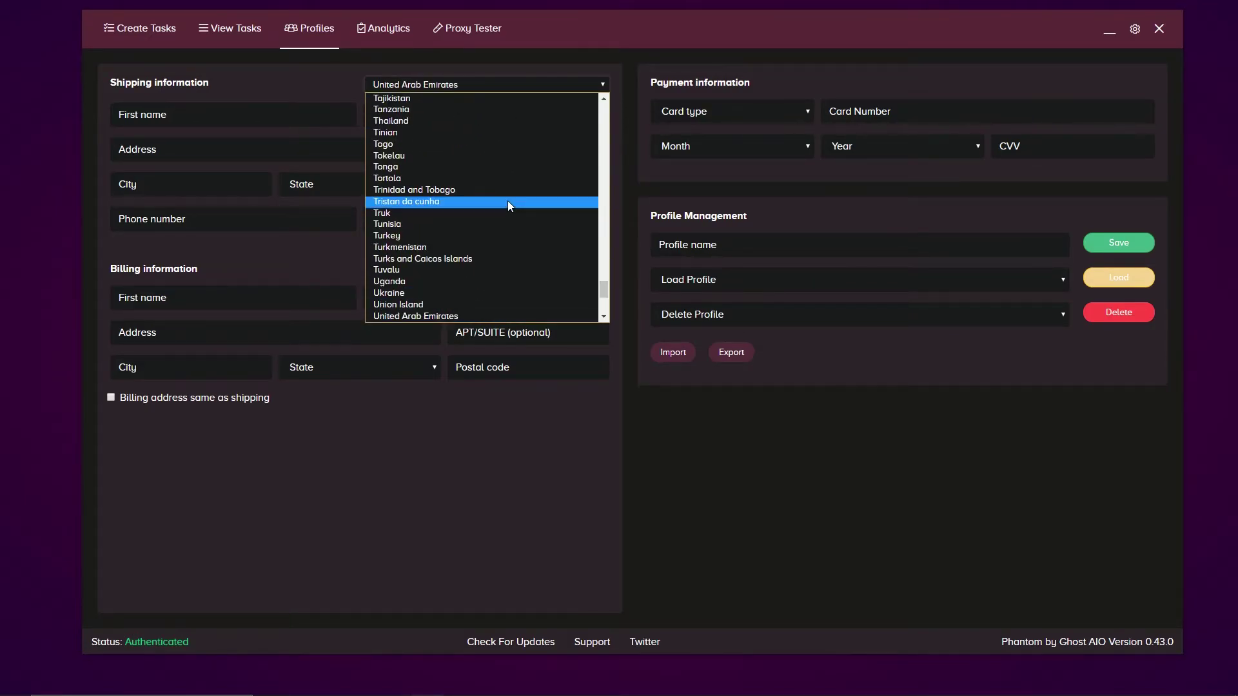
pyautogui.scroll(-5, 454, 299)
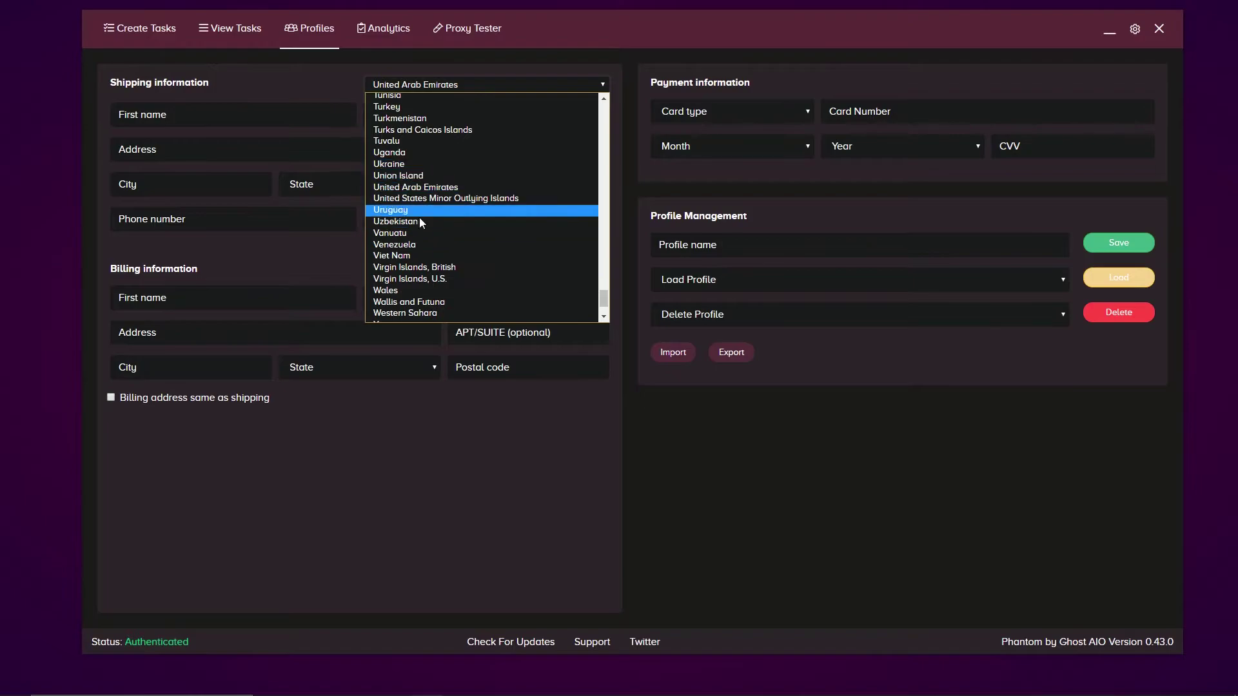
pyautogui.click(439, 154)
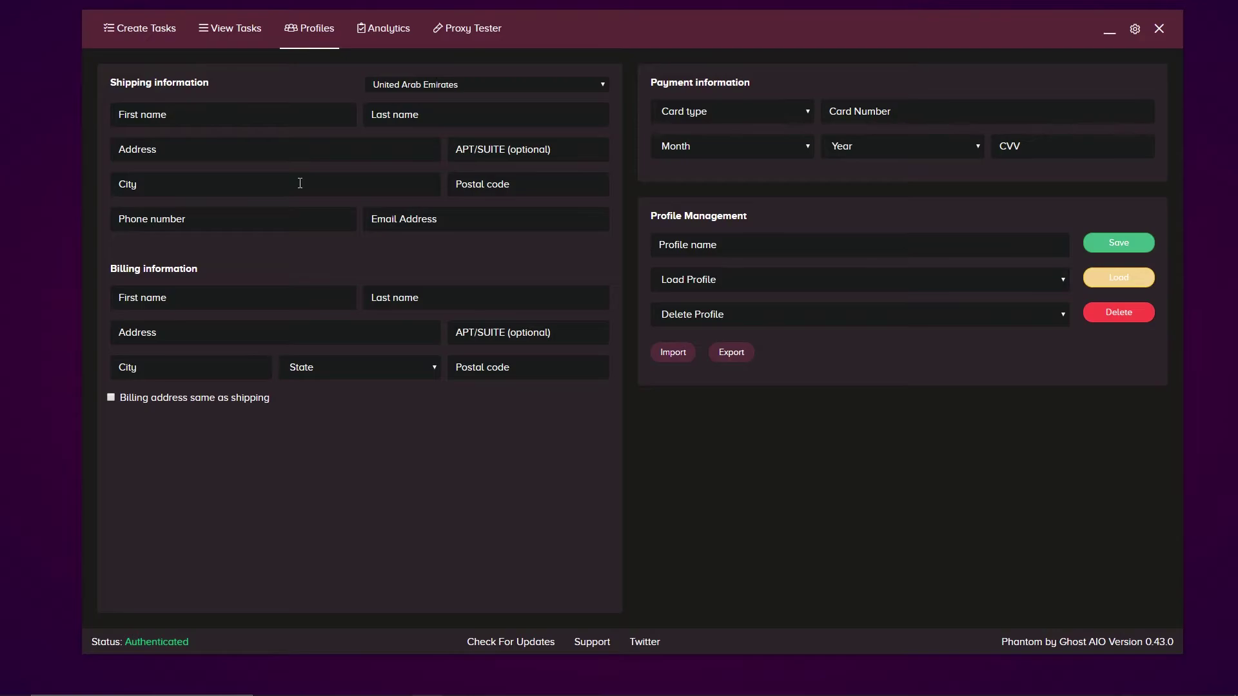
# Make the billing address the same as shipping and enter Video Test as the profile name
pyautogui.click(108, 397)
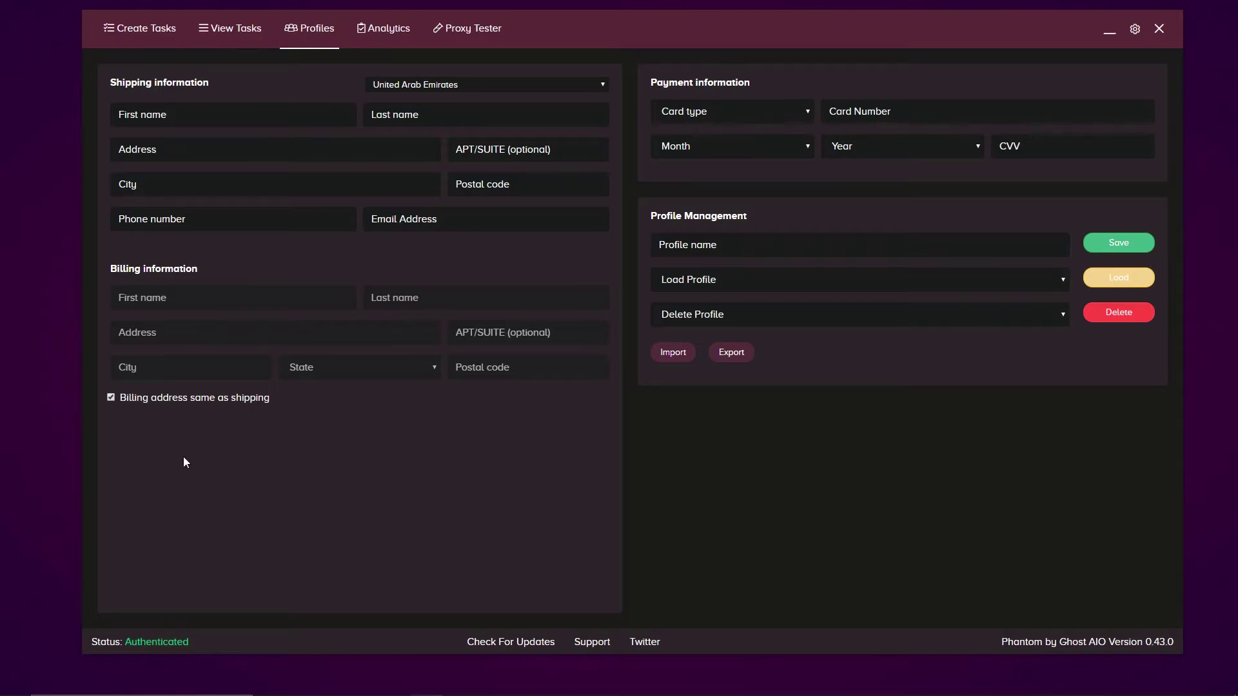
pyautogui.click(775, 117)
pyautogui.click(724, 105)
pyautogui.click(879, 254)
pyautogui.write('Video Test')
# Check the load and delete profile choices and view the profile import dialog, closing it without choosing a file
pyautogui.click(831, 279)
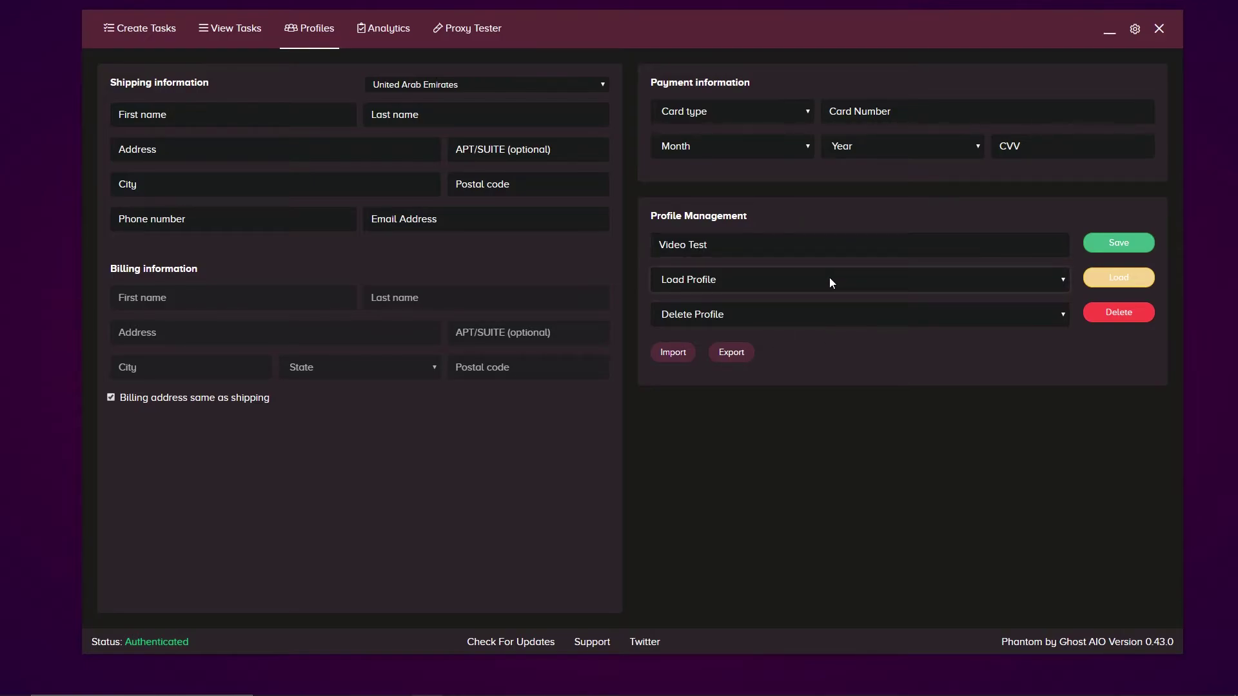
pyautogui.click(747, 318)
pyautogui.click(678, 359)
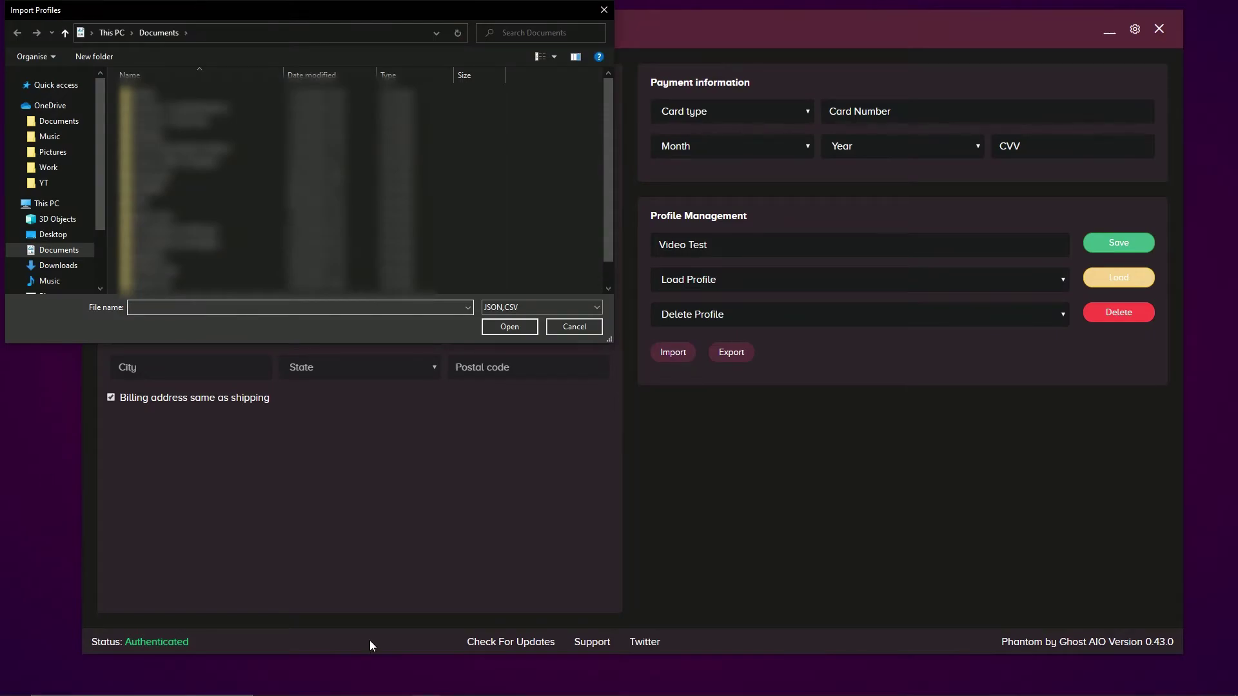
pyautogui.click(604, 10)
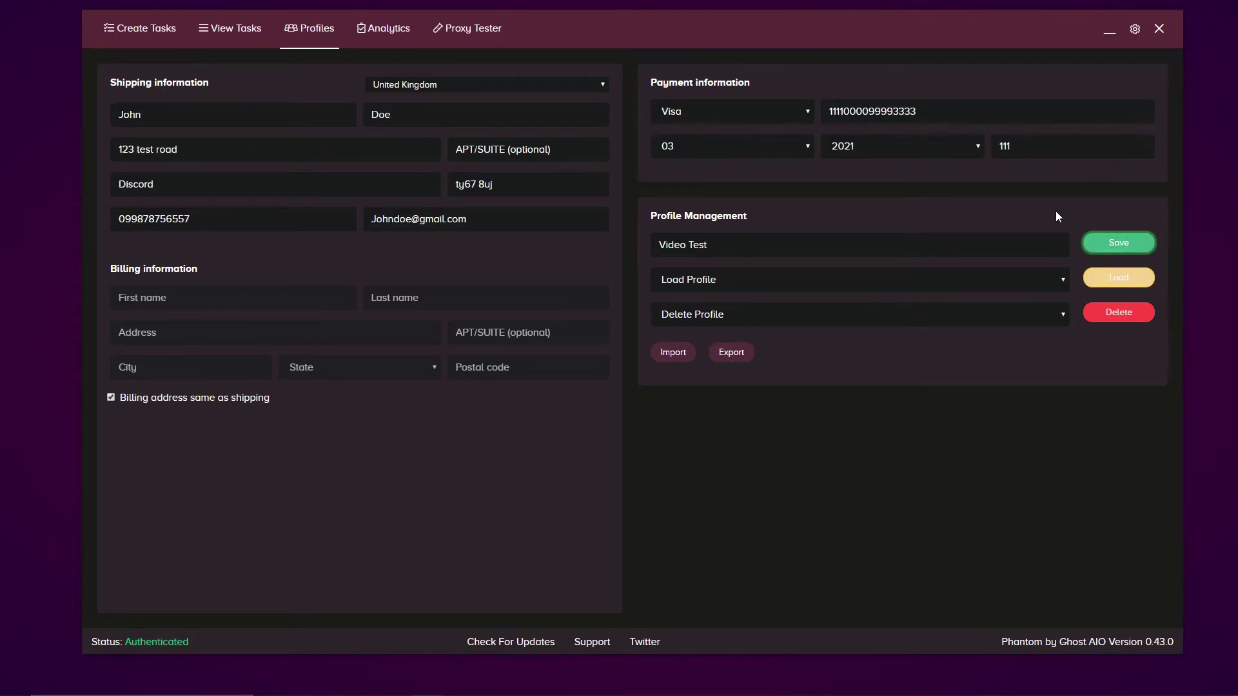
# Choose the Video Test profile as both the profile to load and the profile to delete
pyautogui.click(709, 279)
pyautogui.click(690, 311)
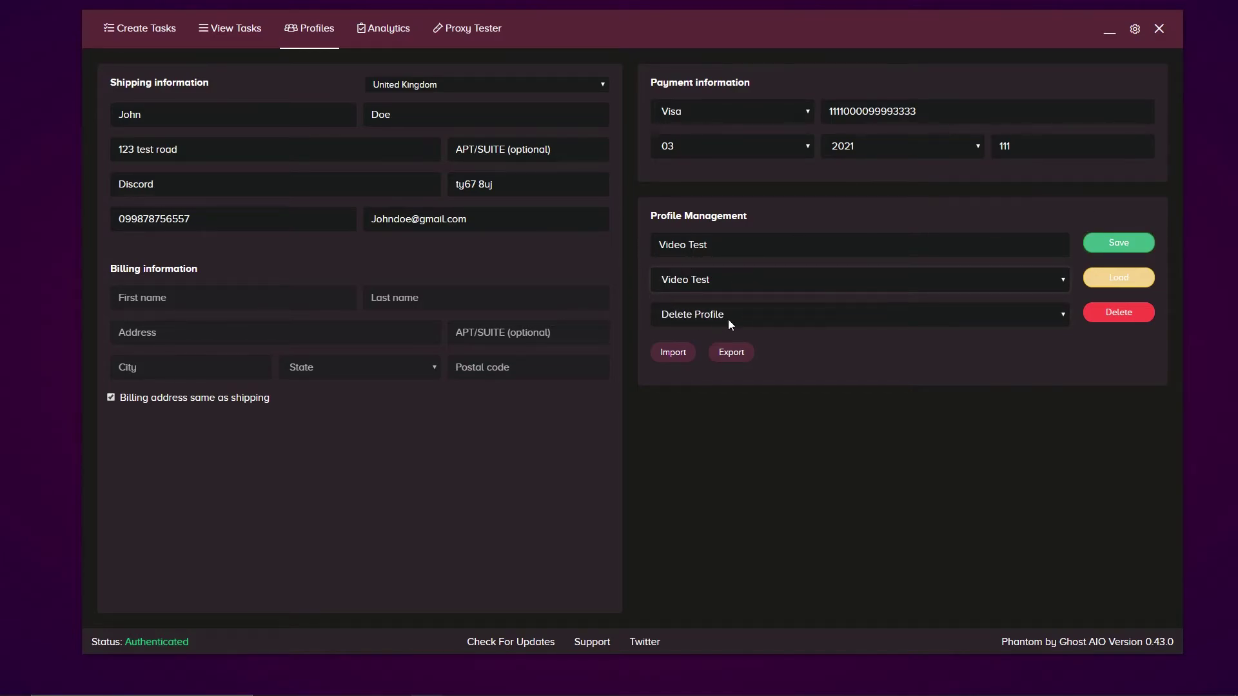
pyautogui.click(698, 314)
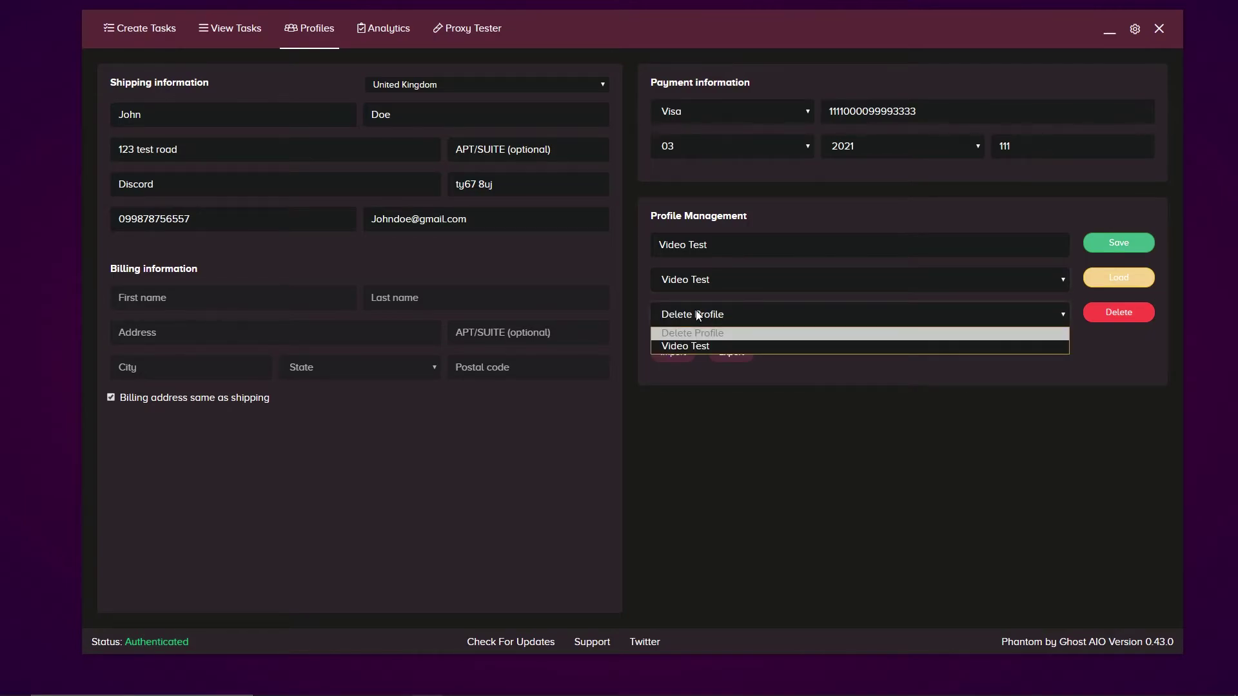
pyautogui.click(675, 345)
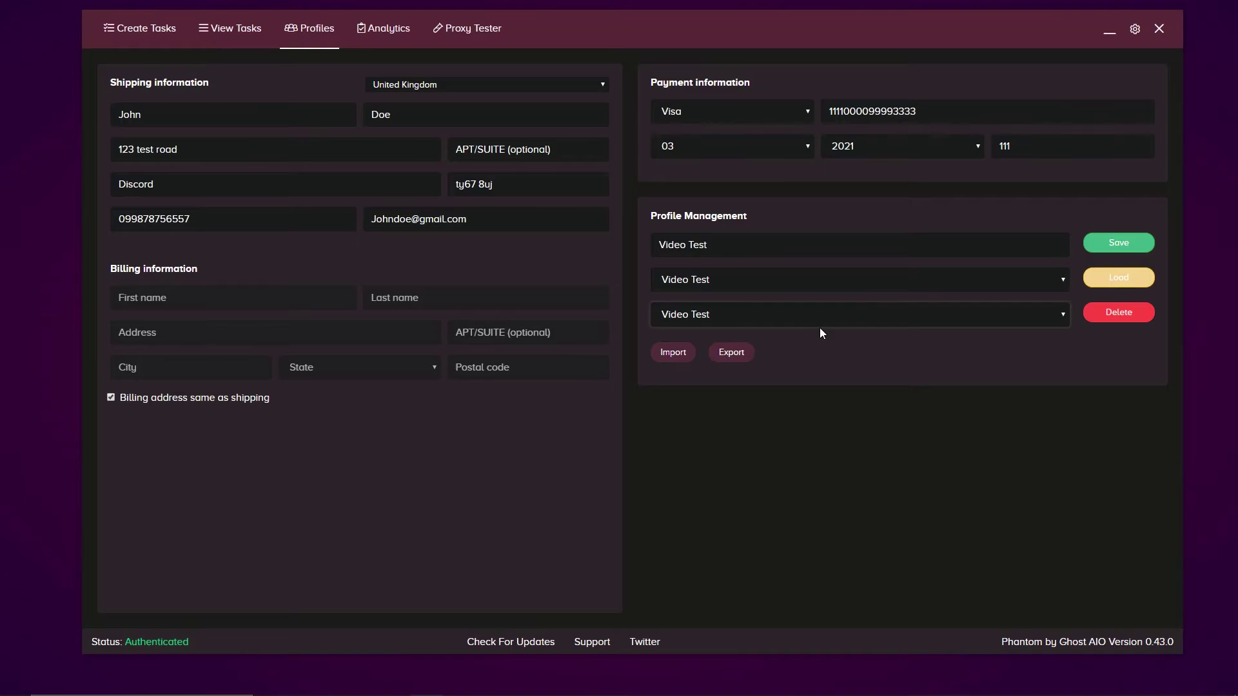
# Go to the task overview, open a captcha harvester and move it clear of the captcha controls
pyautogui.click(227, 29)
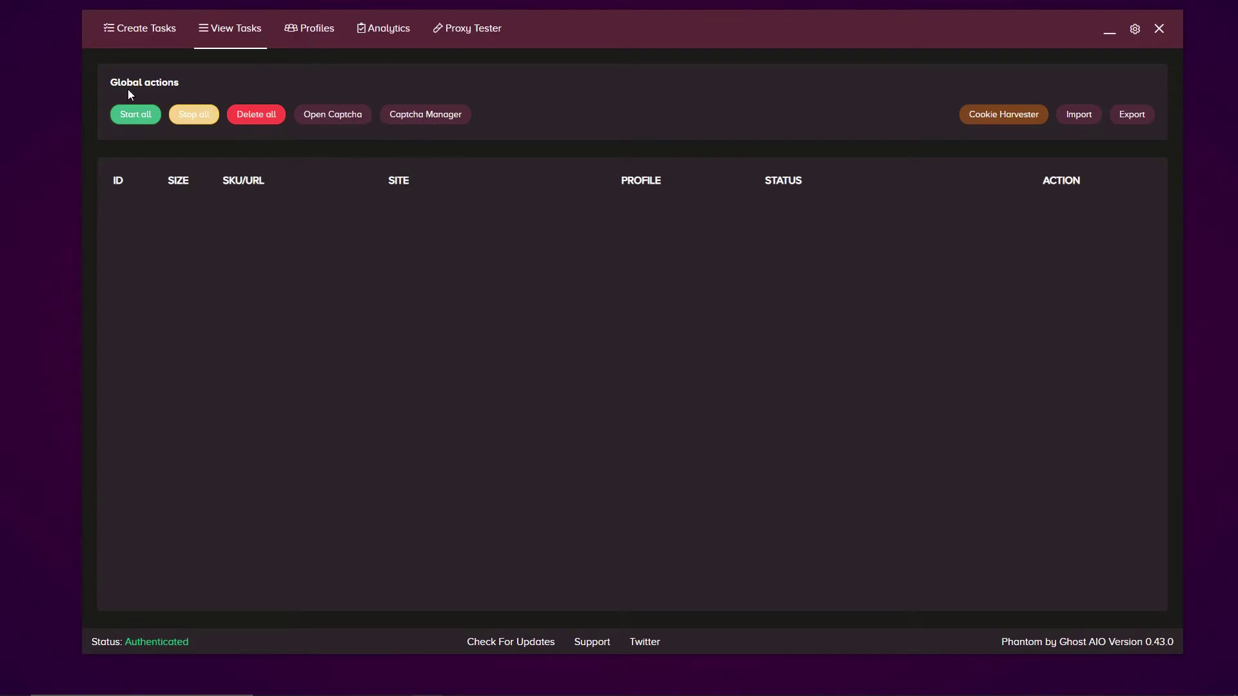
pyautogui.click(335, 116)
pyautogui.moveTo(616, 136); pyautogui.dragTo(799, 78)
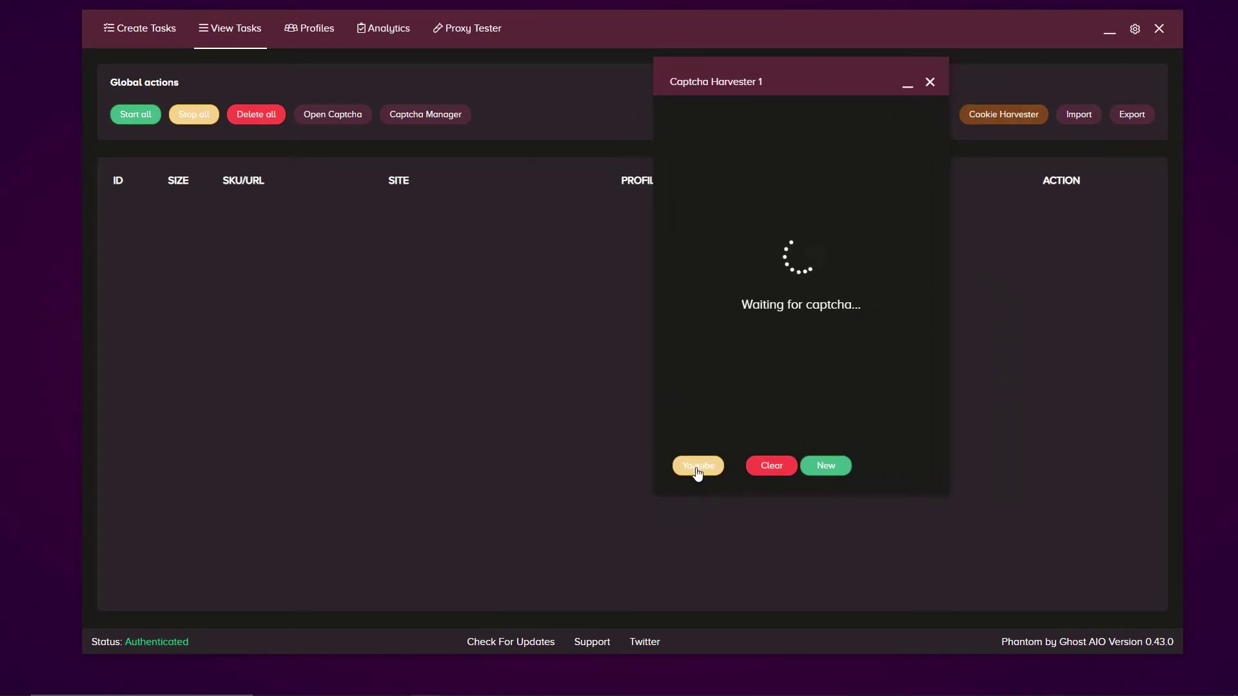
# Open a second captcha harvester, place it beside the first one and close it again
pyautogui.click(822, 474)
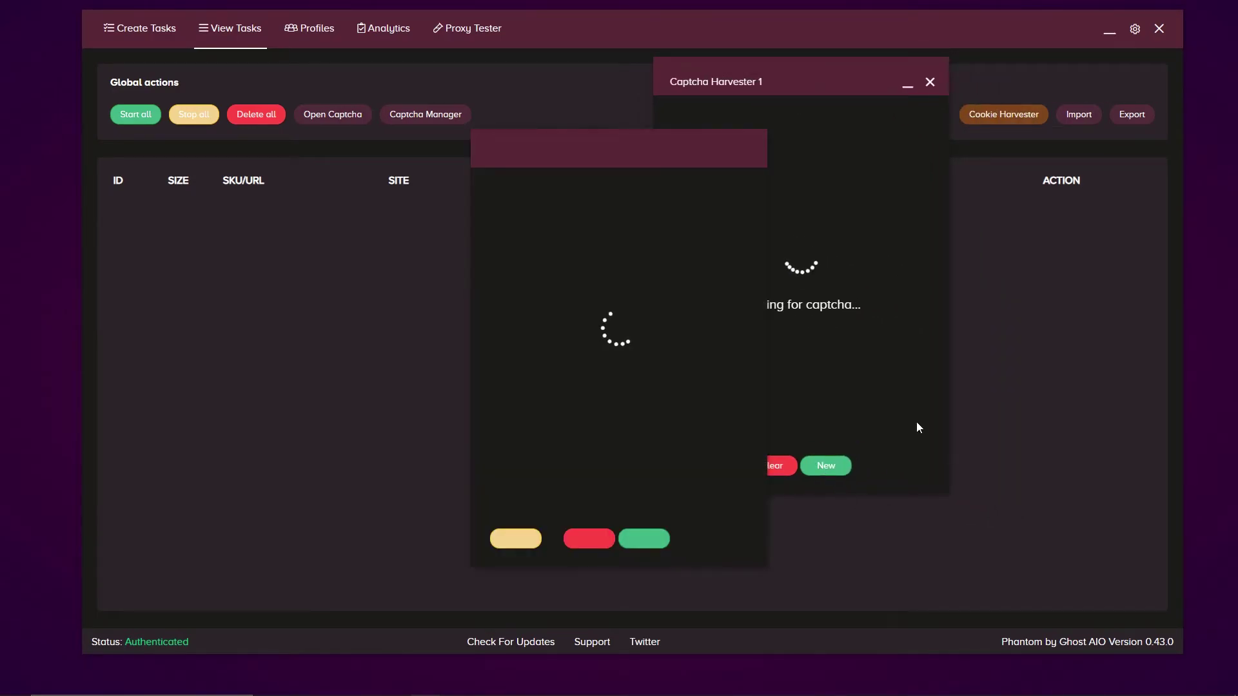
pyautogui.moveTo(621, 148); pyautogui.dragTo(494, 74)
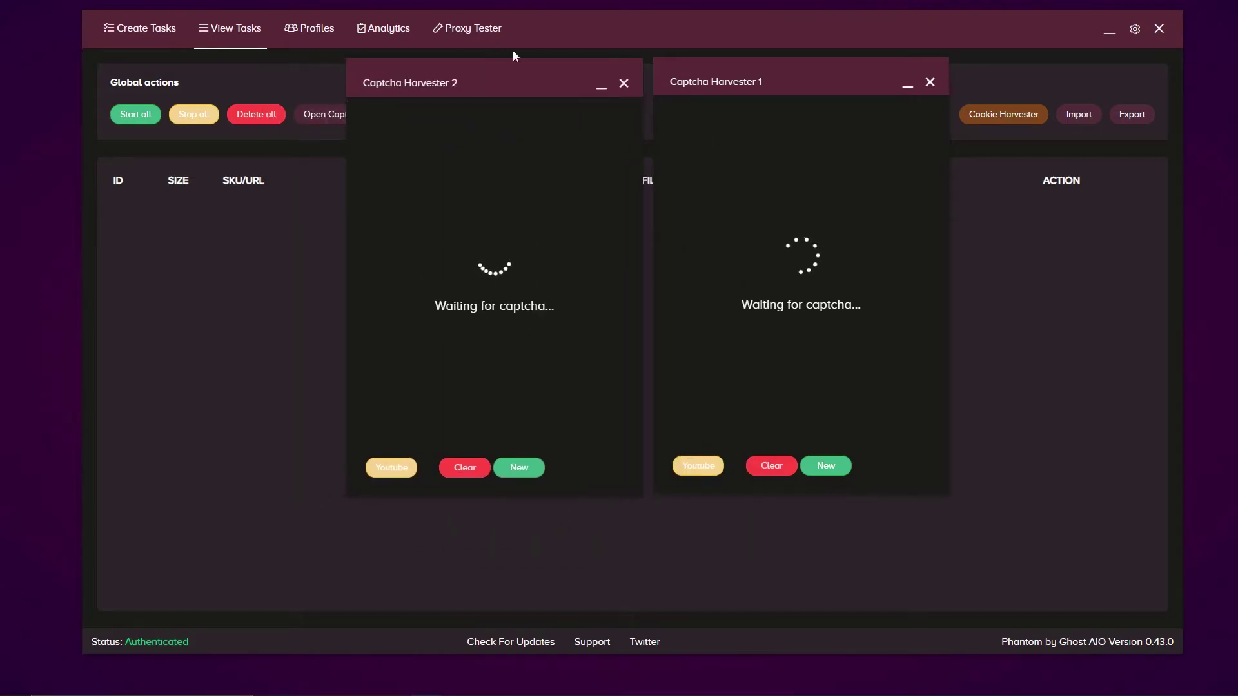
pyautogui.click(623, 83)
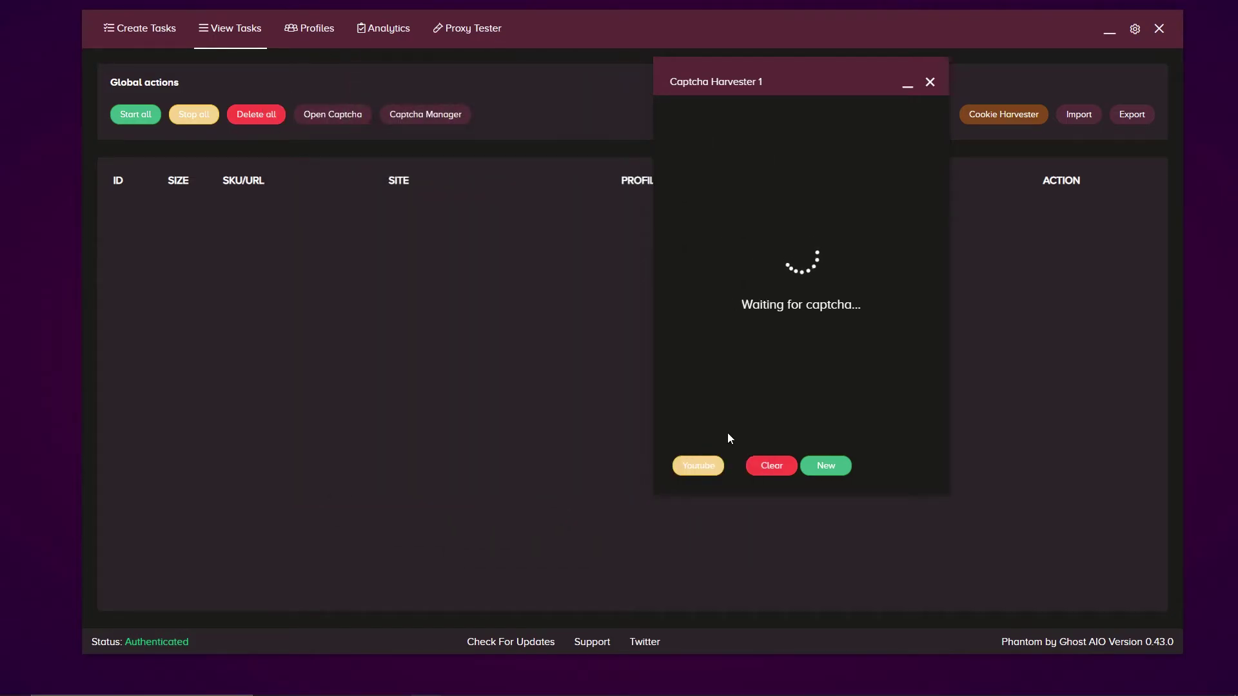
# View the YouTube sign-in window of the remaining captcha harvester and close it
pyautogui.click(704, 464)
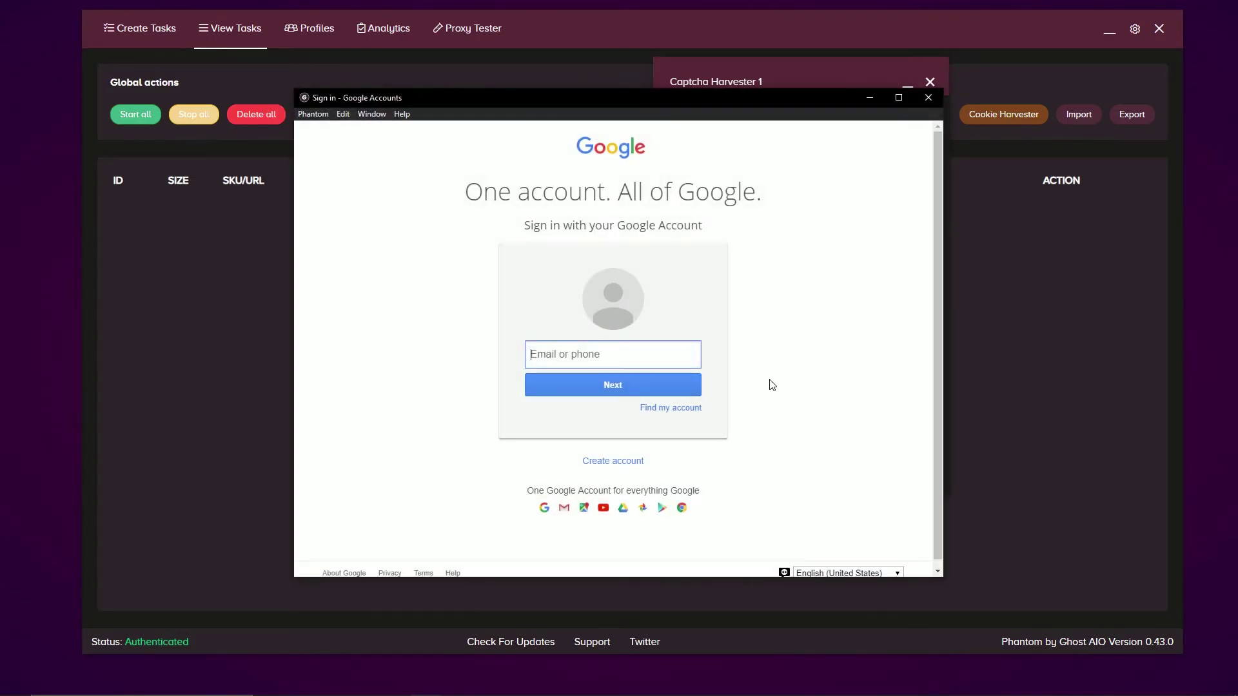
pyautogui.click(929, 98)
# Open the captcha manager, move it aside, check its Bot Api Key field and bring up its Google login window
pyautogui.click(453, 116)
pyautogui.moveTo(601, 195); pyautogui.dragTo(735, 107)
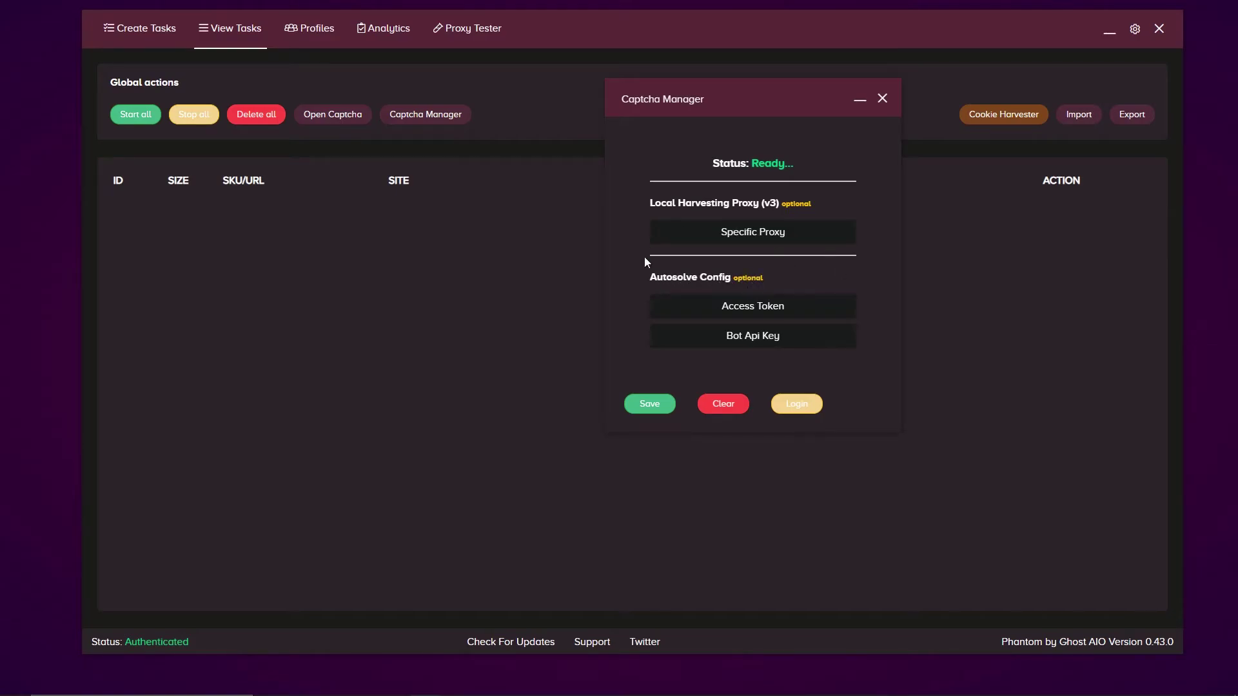
pyautogui.click(755, 334)
pyautogui.click(799, 405)
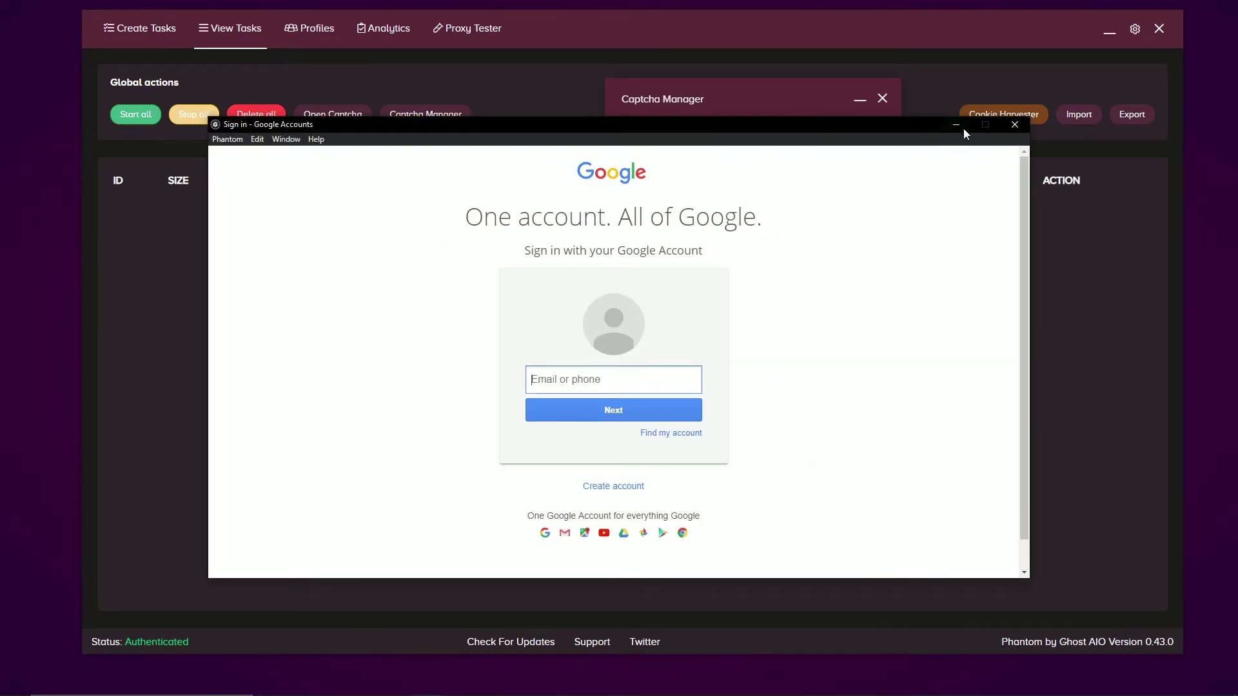
# Close the Google login window and the captcha manager, and open the cookie harvester
pyautogui.click(1015, 125)
pyautogui.click(736, 295)
pyautogui.click(1005, 121)
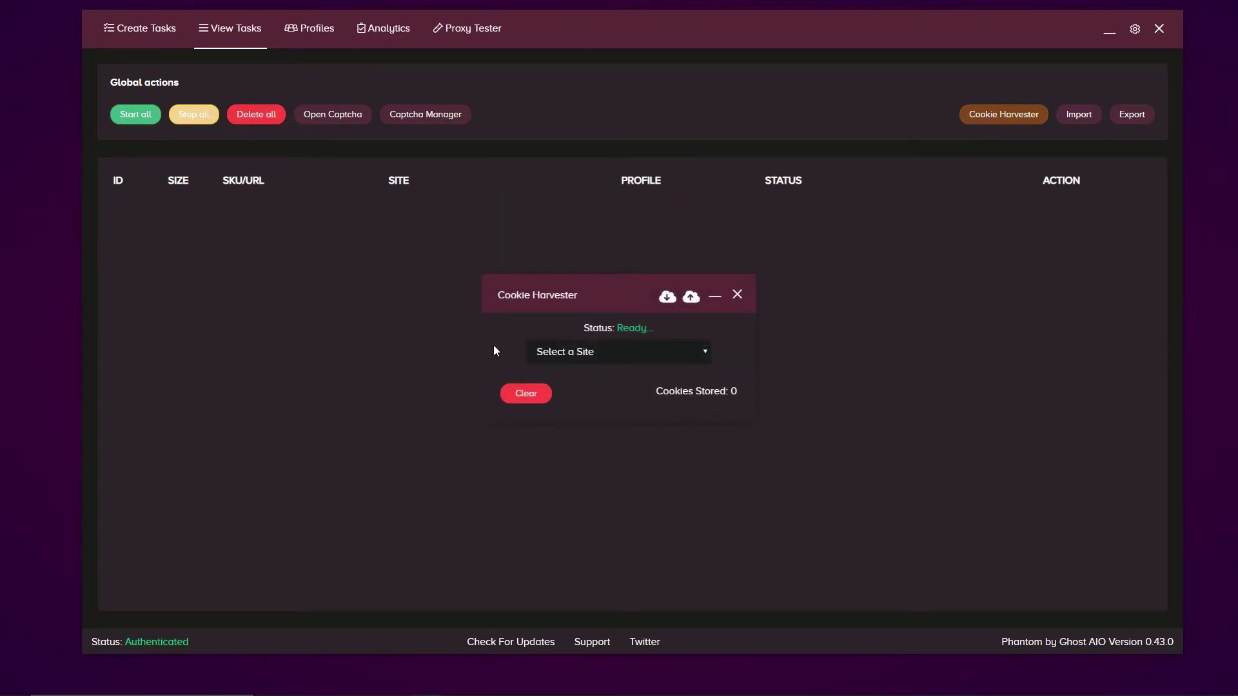
# View the cookie harvester's import dialog and close it without importing, then choose FootLockerUS as the site
pyautogui.click(668, 297)
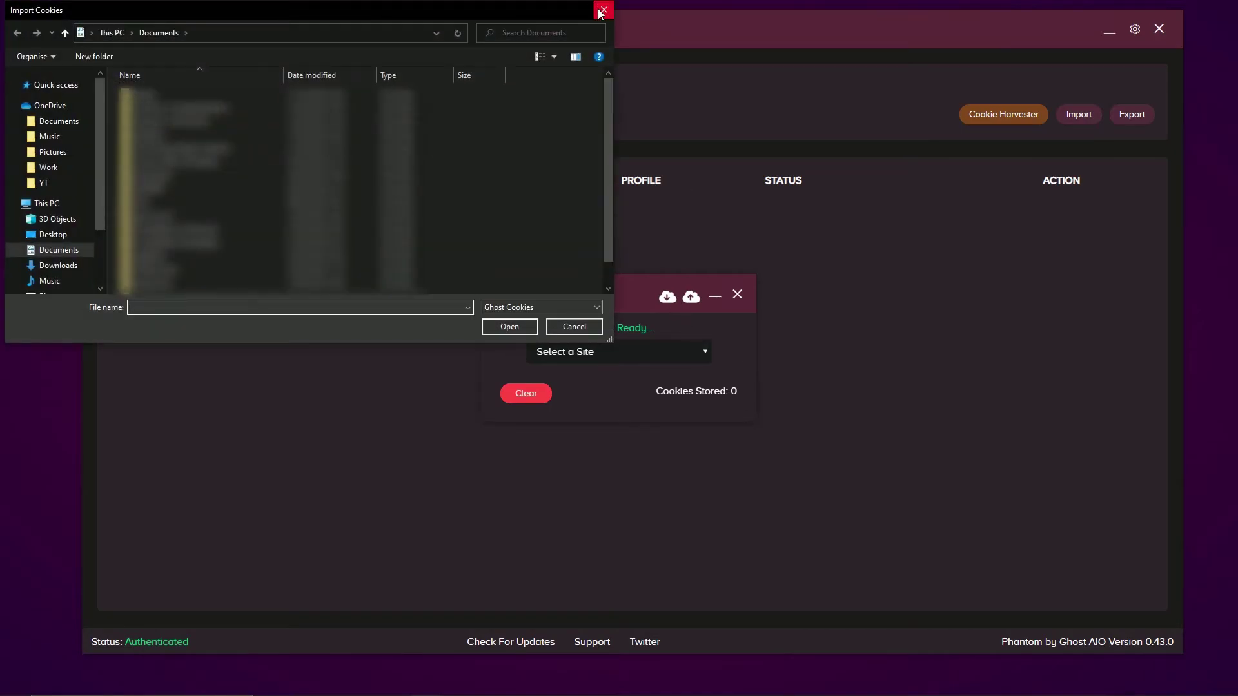
pyautogui.click(601, 11)
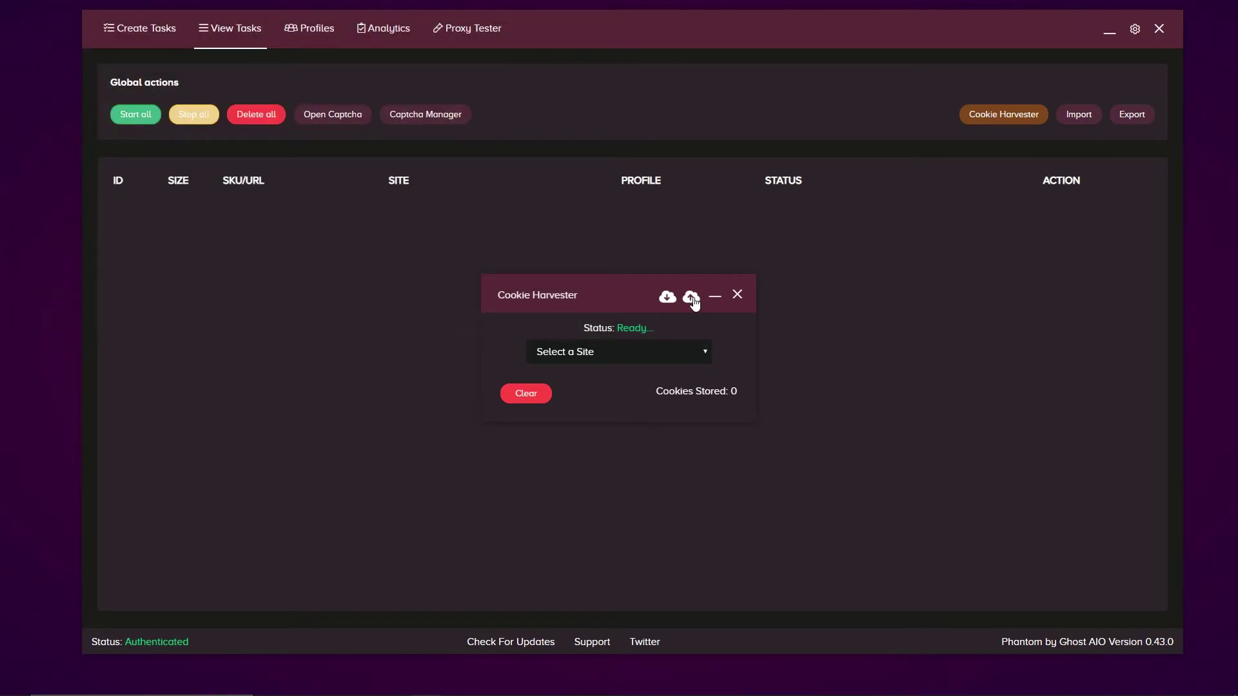
pyautogui.click(691, 352)
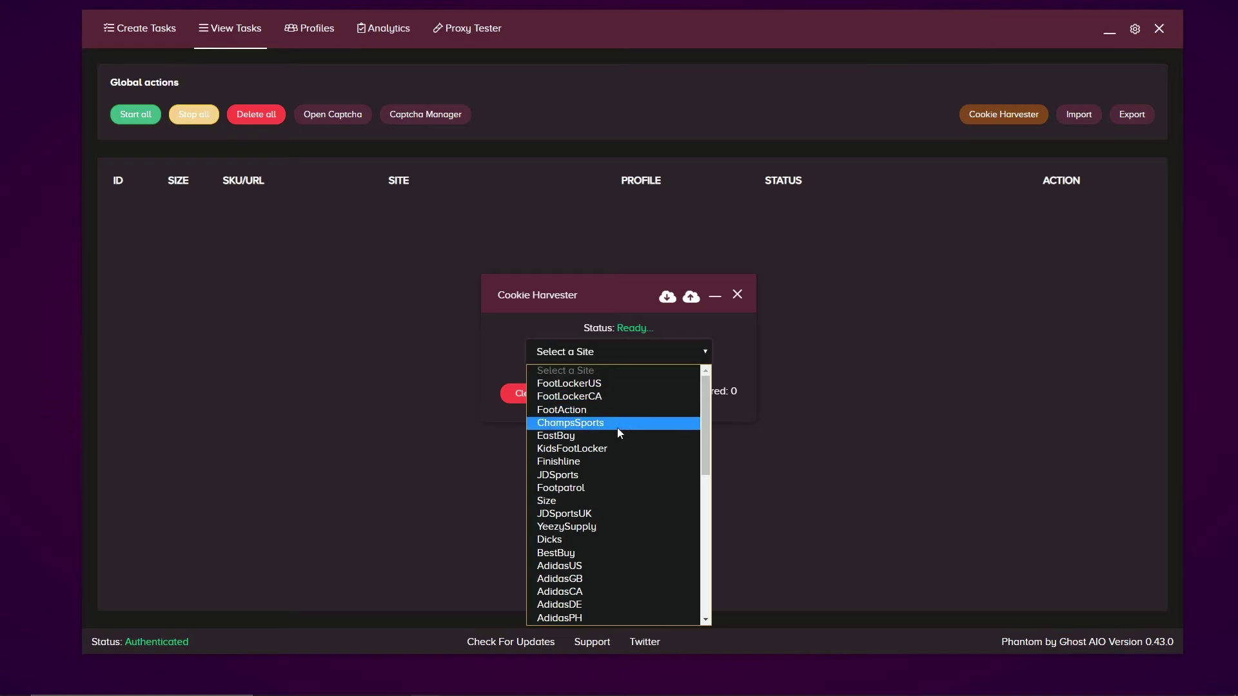
pyautogui.click(575, 385)
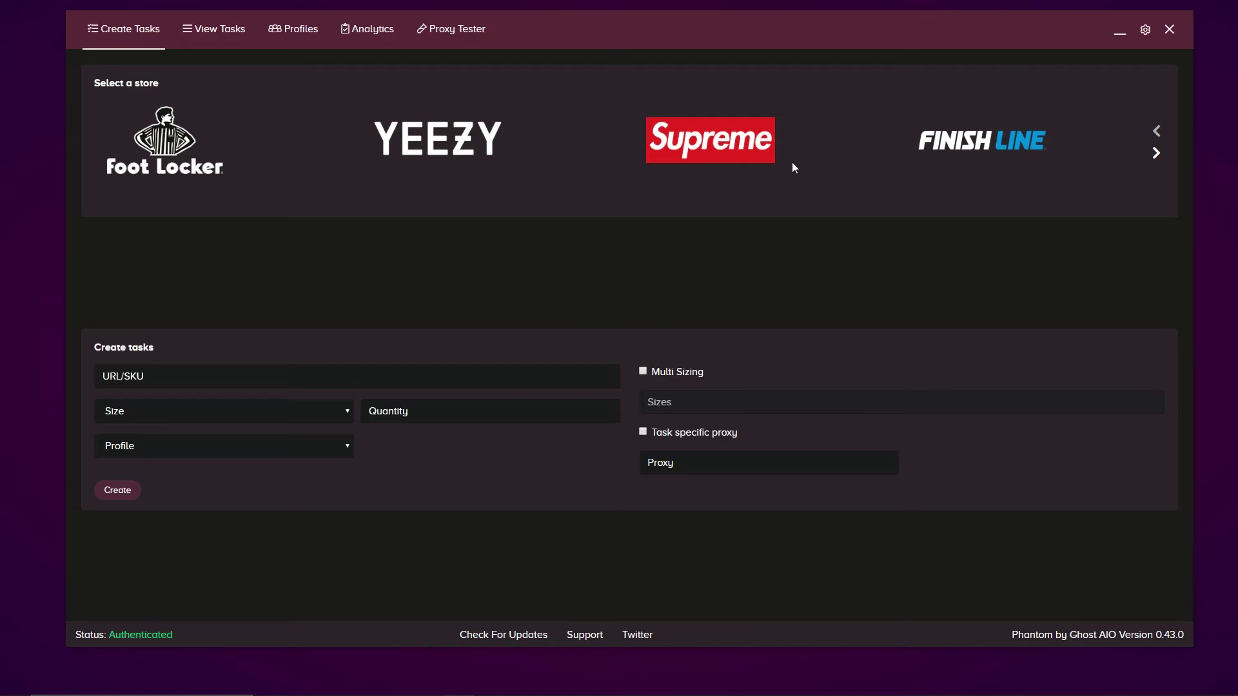
# Browse the supported stores in the task creation page's store selection through several sites and back to Foot Locker
pyautogui.moveTo(790, 129); pyautogui.dragTo(252, 148)
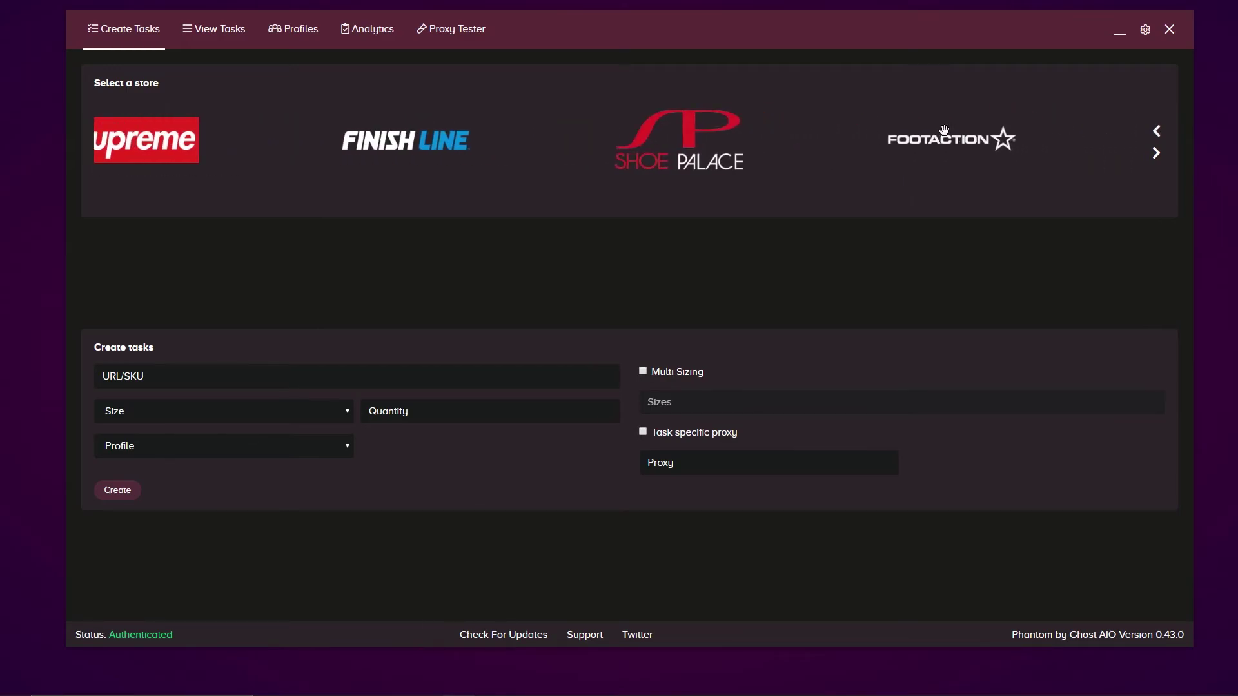
pyautogui.click(511, 152)
pyautogui.moveTo(889, 145); pyautogui.dragTo(484, 149)
pyautogui.moveTo(892, 143); pyautogui.dragTo(421, 150)
pyautogui.click(421, 149)
pyautogui.click(1156, 131)
pyautogui.click(1157, 130)
pyautogui.click(1156, 131)
pyautogui.click(1156, 152)
pyautogui.click(1156, 153)
pyautogui.click(1156, 153)
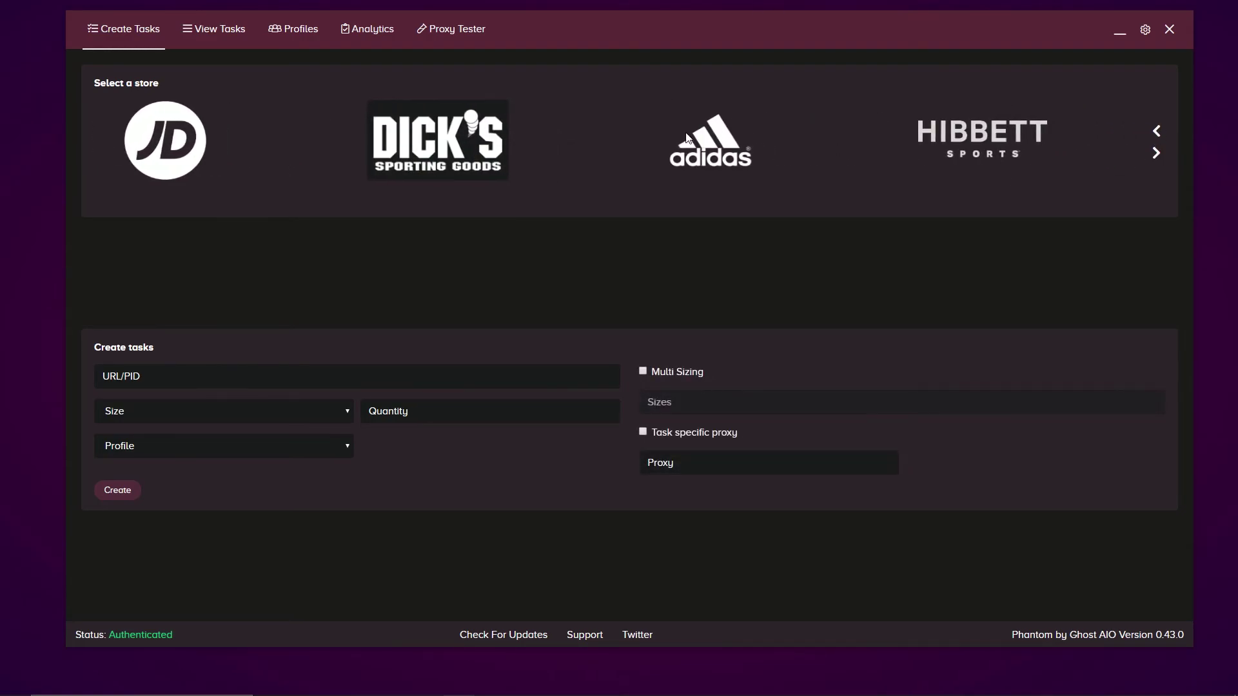
pyautogui.moveTo(730, 129); pyautogui.dragTo(954, 136)
pyautogui.moveTo(387, 138); pyautogui.dragTo(939, 132)
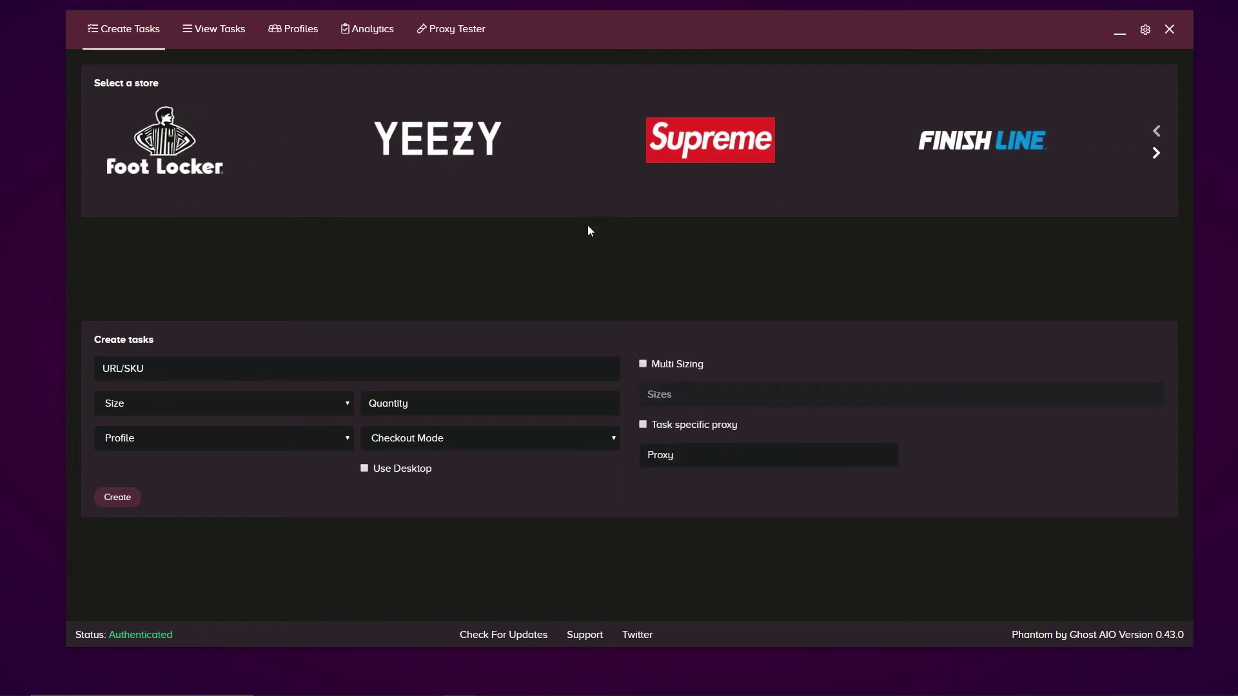
# Select Finish Line to view its task form and look through the remaining stores beyond Hibbett Sports
pyautogui.click(1029, 136)
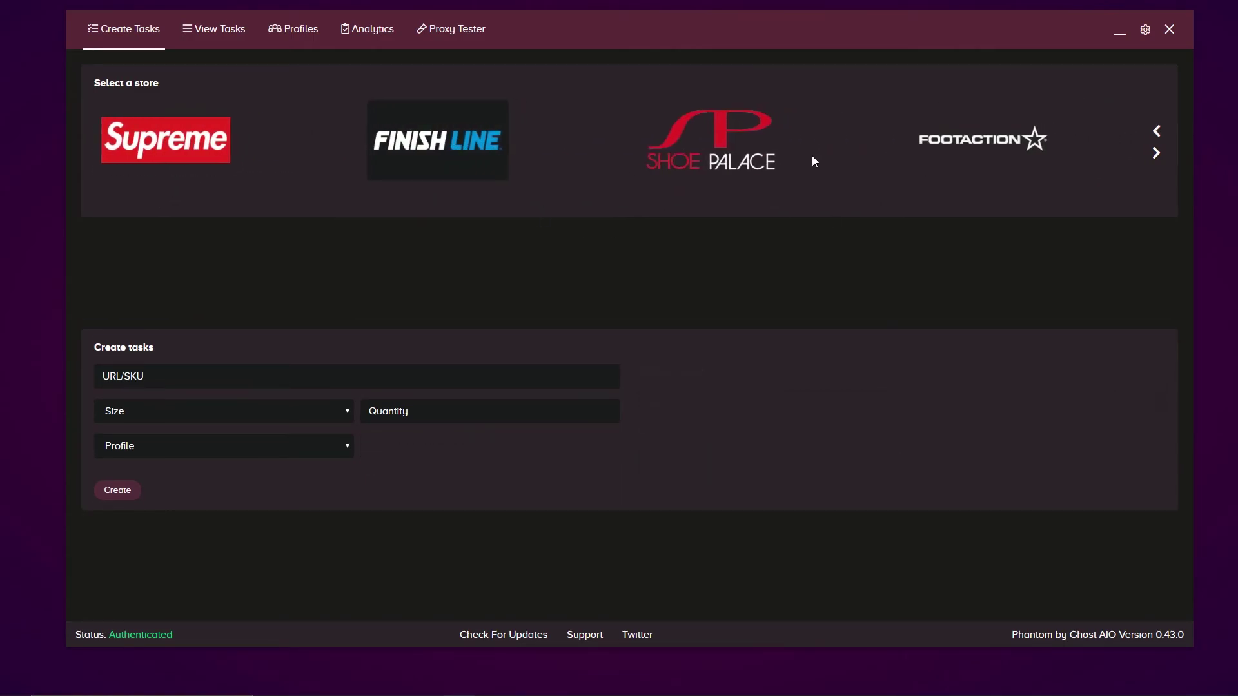
pyautogui.moveTo(811, 157); pyautogui.dragTo(409, 165)
pyautogui.moveTo(678, 171); pyautogui.dragTo(304, 174)
pyautogui.moveTo(782, 160); pyautogui.dragTo(420, 149)
pyautogui.moveTo(792, 142); pyautogui.dragTo(519, 141)
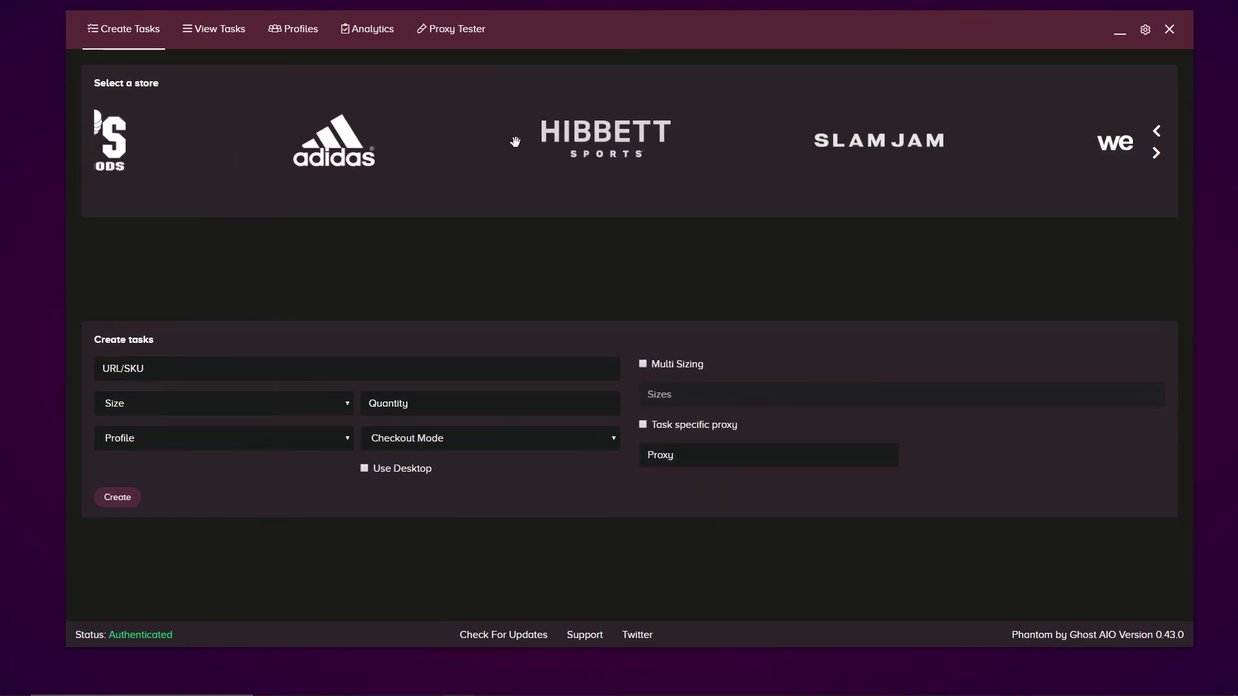
pyautogui.moveTo(843, 155); pyautogui.dragTo(528, 153)
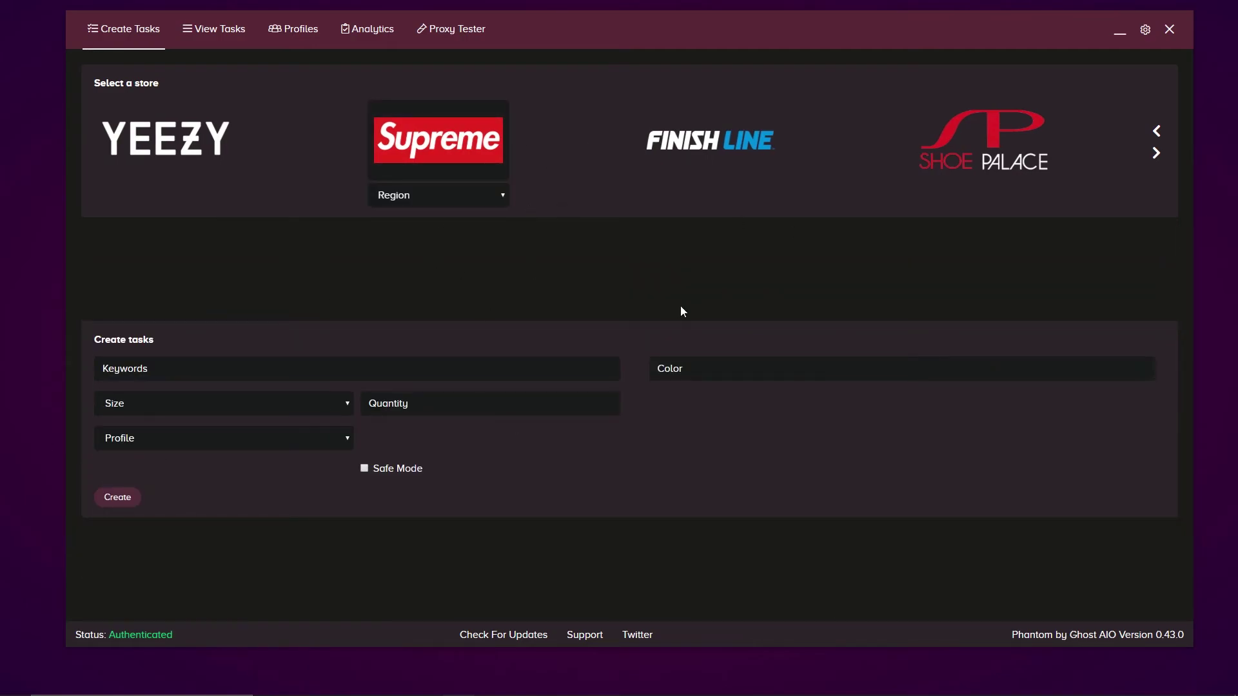
# View the Yeezy task form for comparison, and select Supreme as the store with the EU region
pyautogui.click(210, 147)
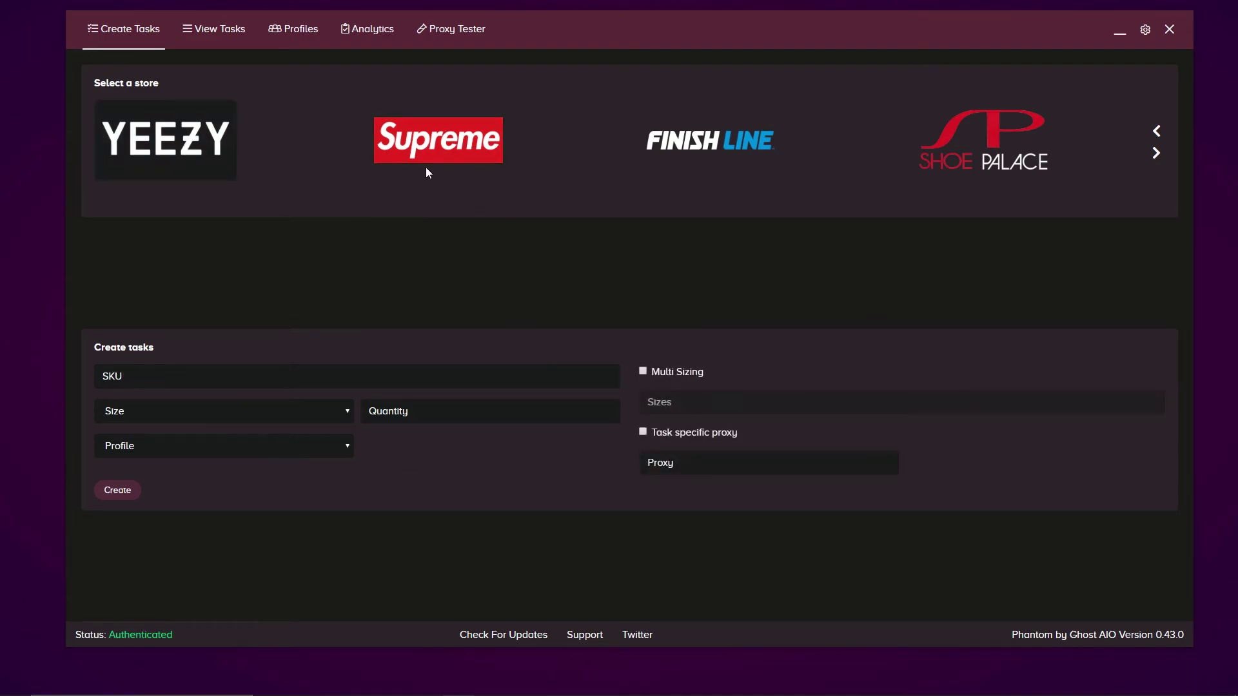
pyautogui.click(425, 167)
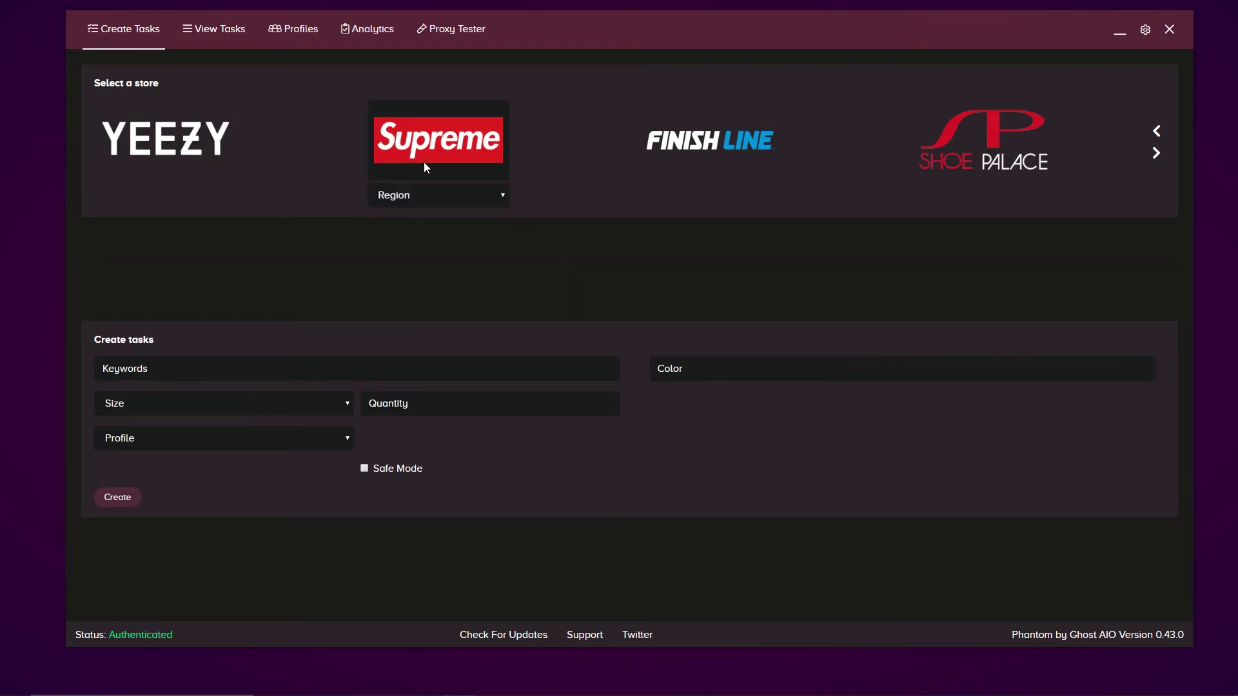
pyautogui.click(434, 198)
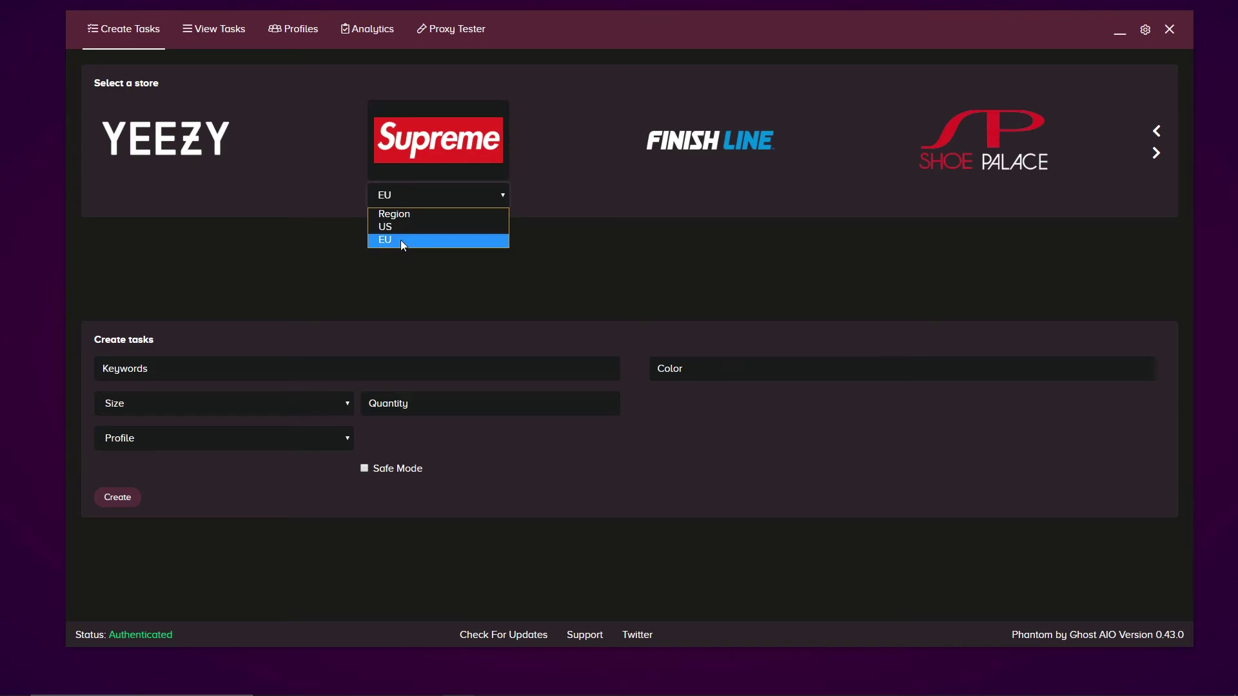
pyautogui.click(400, 239)
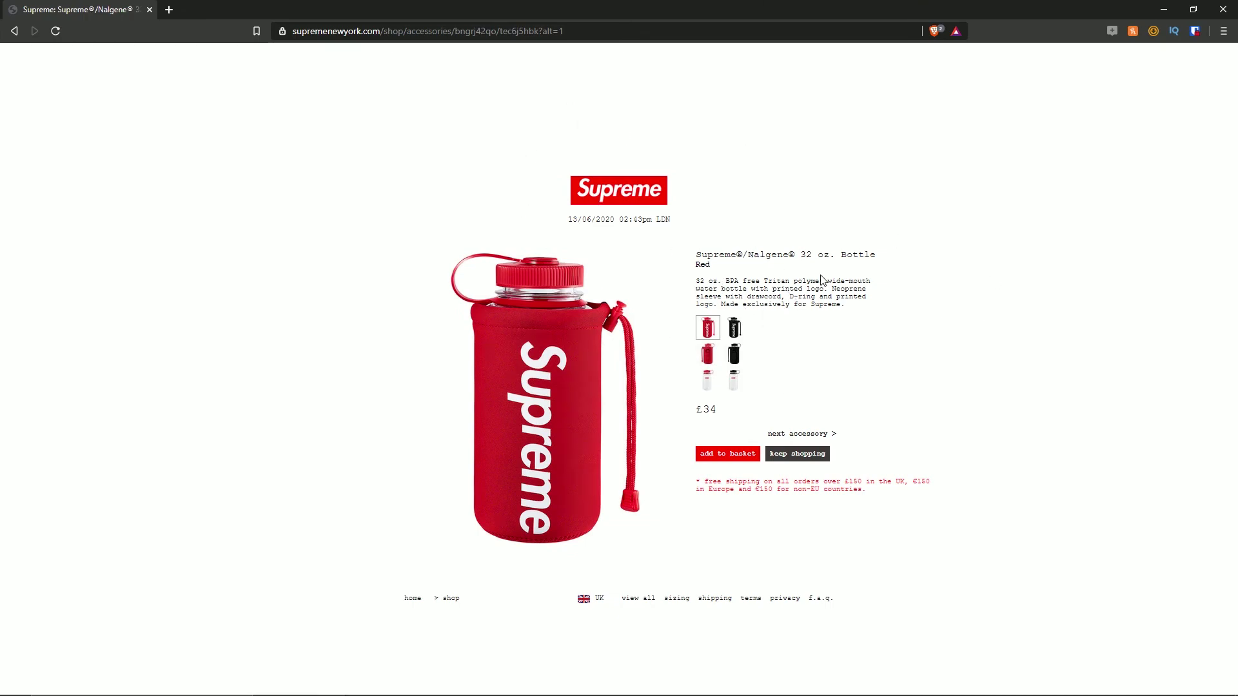
# Check the red Nalgene bottle variant on Supreme's website, and set the bot task's keywords to +nalgene and color to Black
pyautogui.click(707, 327)
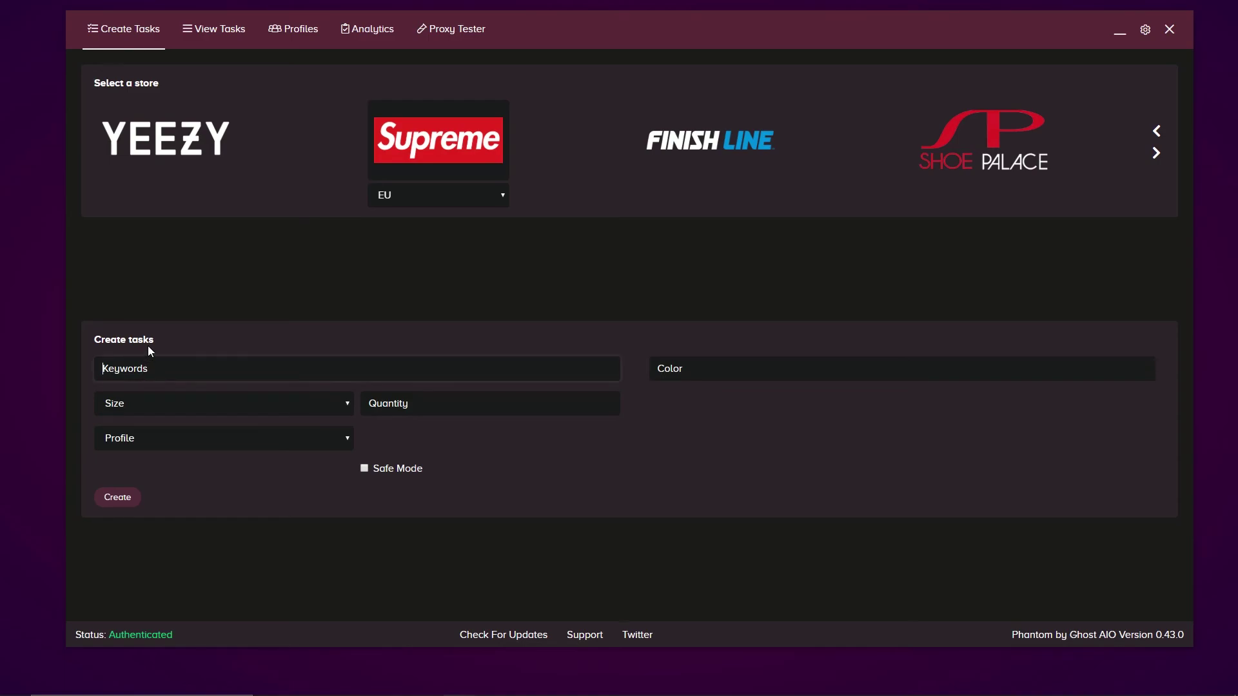
pyautogui.write('+nalgene')
pyautogui.click(733, 369)
pyautogui.write('Black')
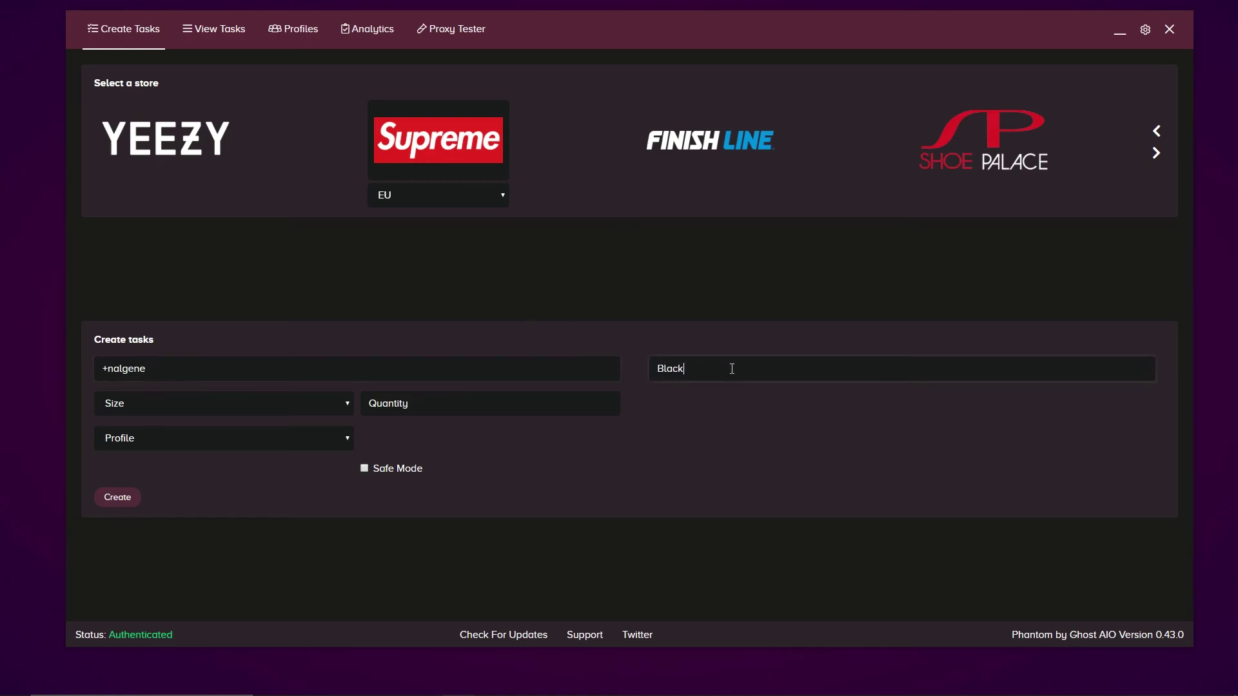
# Set the task's size to Random, quantity to 1 and profile to Video Test, and create the task
pyautogui.click(303, 404)
pyautogui.scroll(-5, 213, 465)
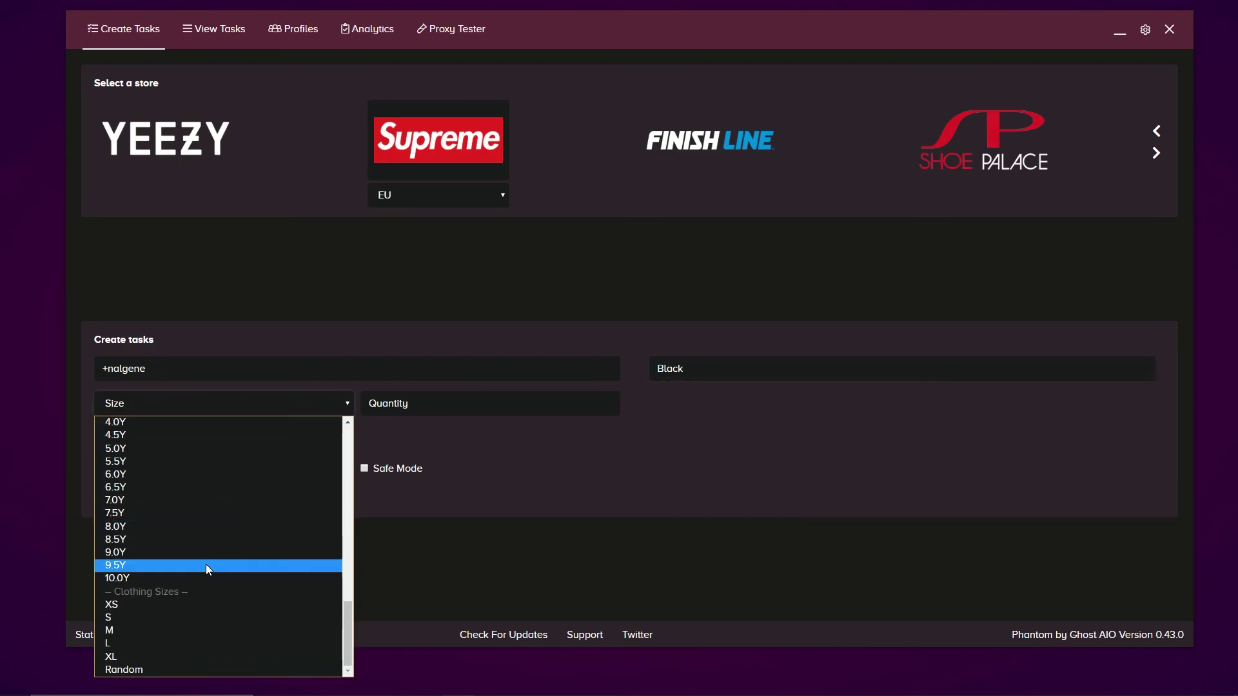
pyautogui.click(124, 670)
pyautogui.click(401, 405)
pyautogui.write('1')
pyautogui.click(165, 447)
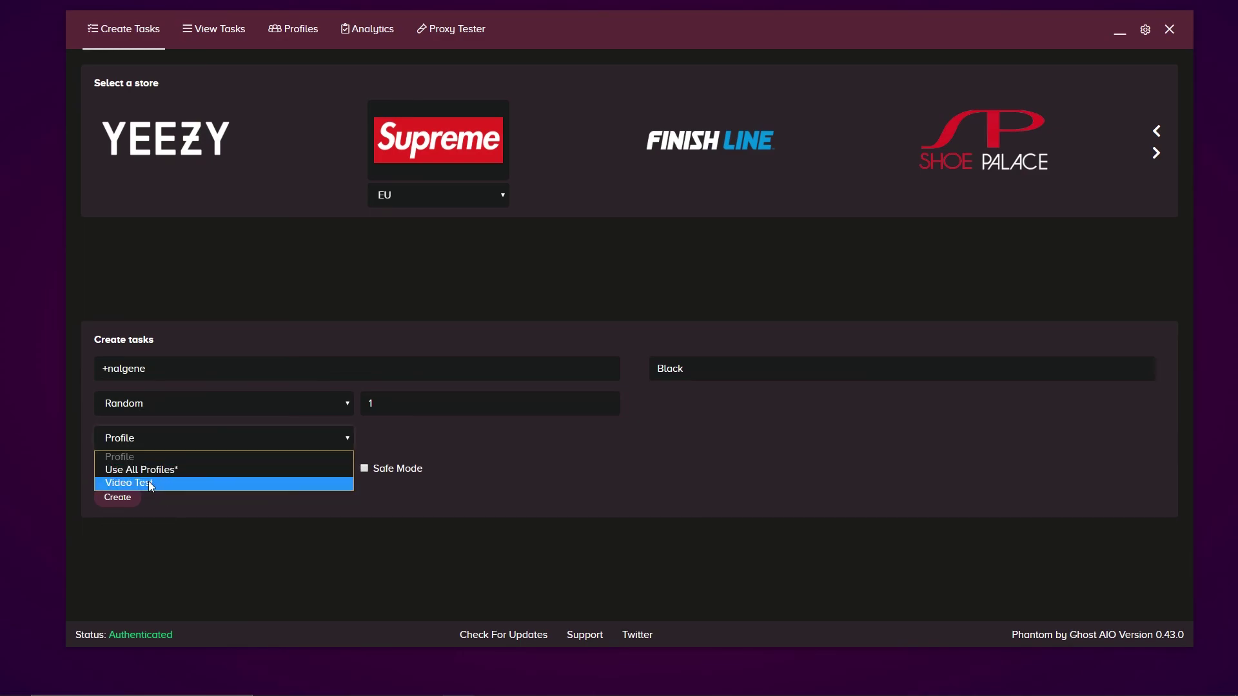
pyautogui.click(150, 484)
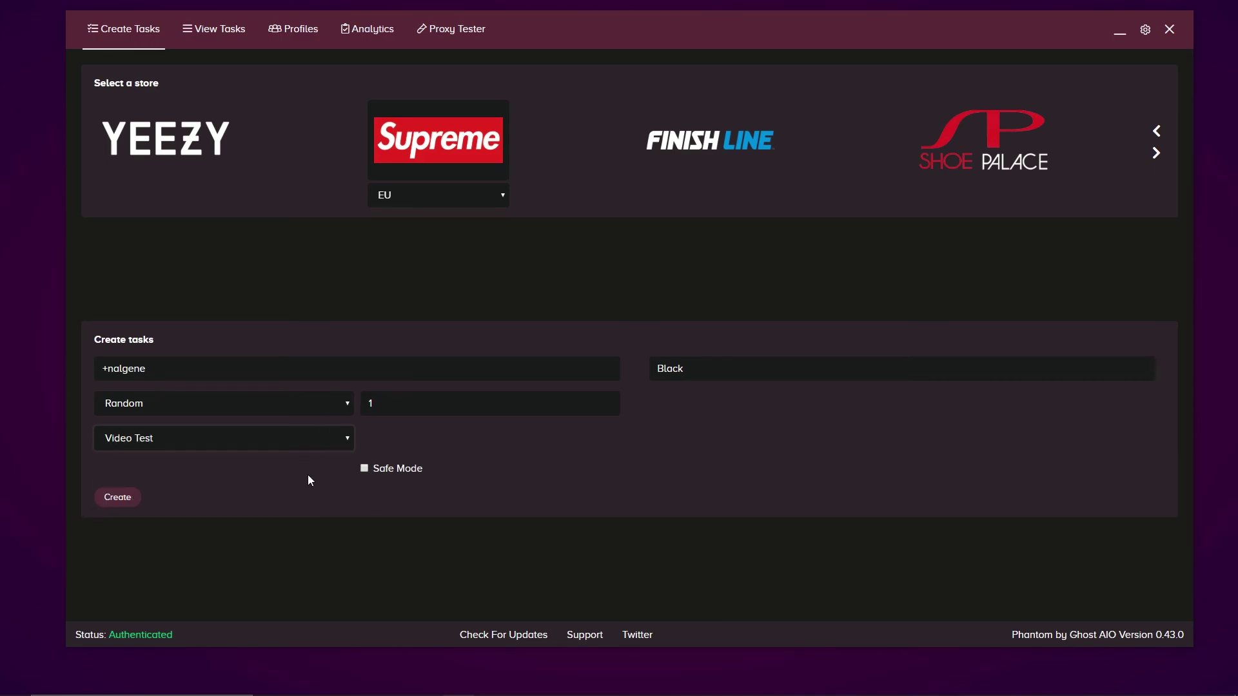
pyautogui.click(125, 500)
# Open a captcha harvester from the task overview and arrange it beside the narrowed main window
pyautogui.click(220, 30)
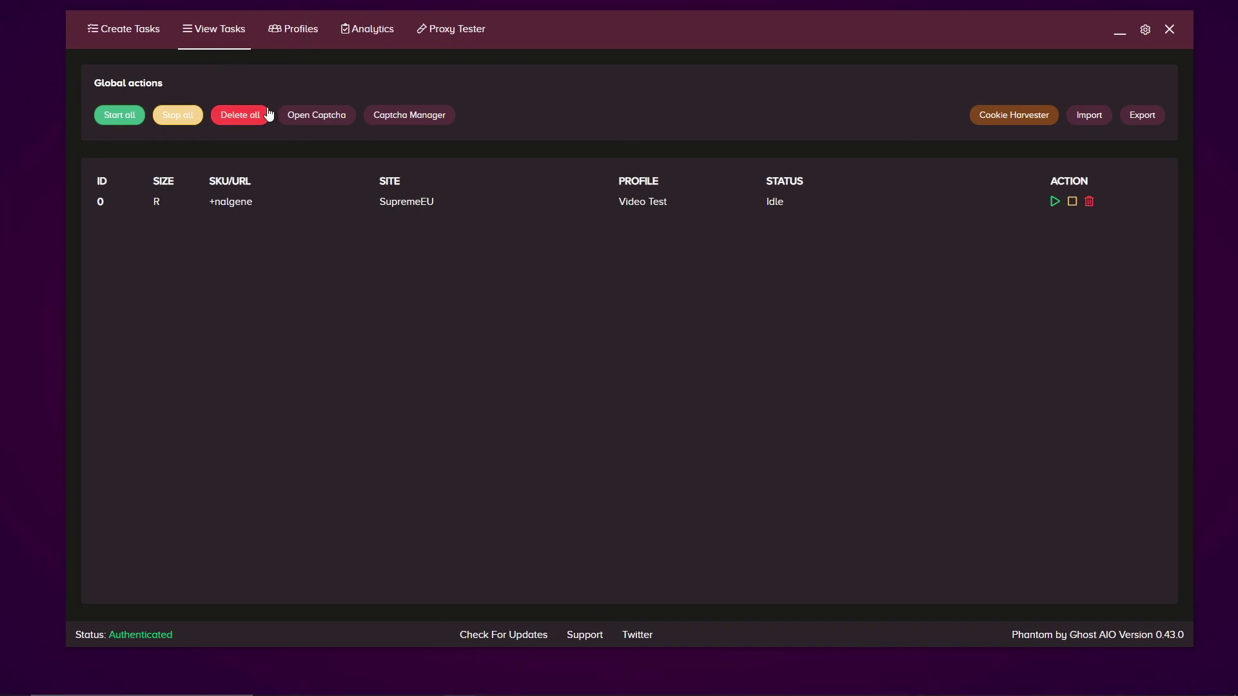
pyautogui.click(338, 122)
pyautogui.moveTo(592, 160); pyautogui.dragTo(999, 201)
pyautogui.moveTo(866, 38); pyautogui.dragTo(732, 28)
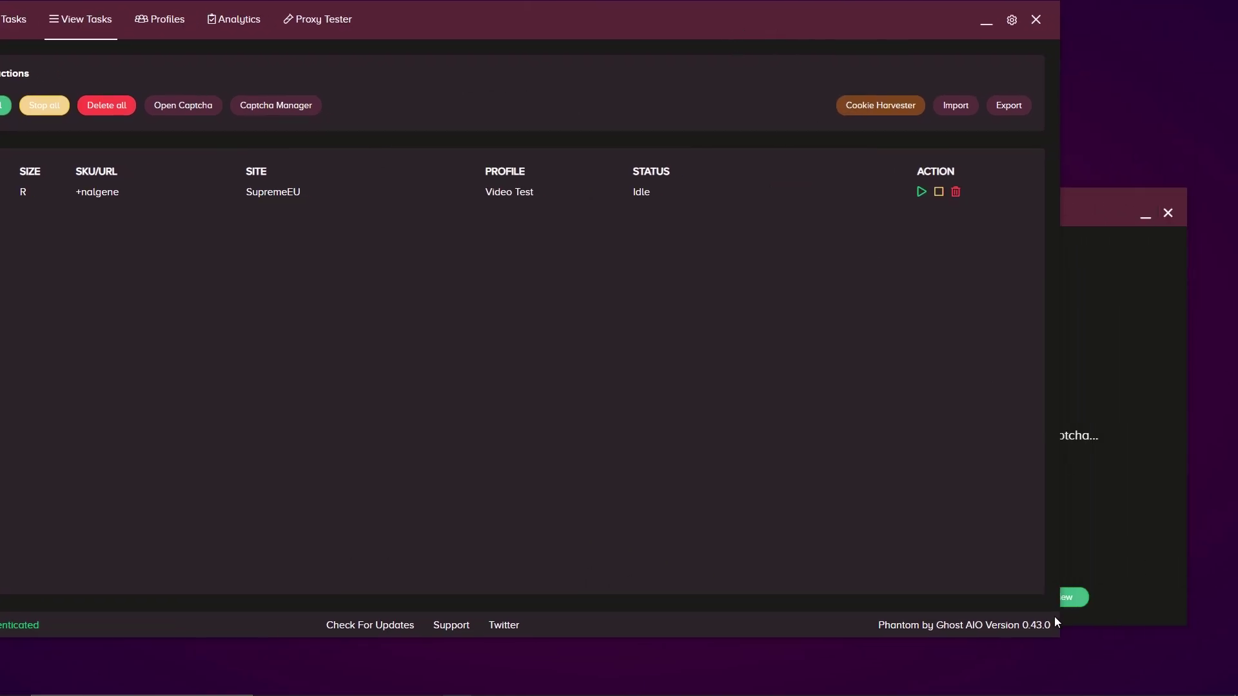
pyautogui.moveTo(1064, 296); pyautogui.dragTo(706, 290)
pyautogui.moveTo(452, 14); pyautogui.dragTo(569, 30)
pyautogui.moveTo(1013, 205); pyautogui.dragTo(978, 84)
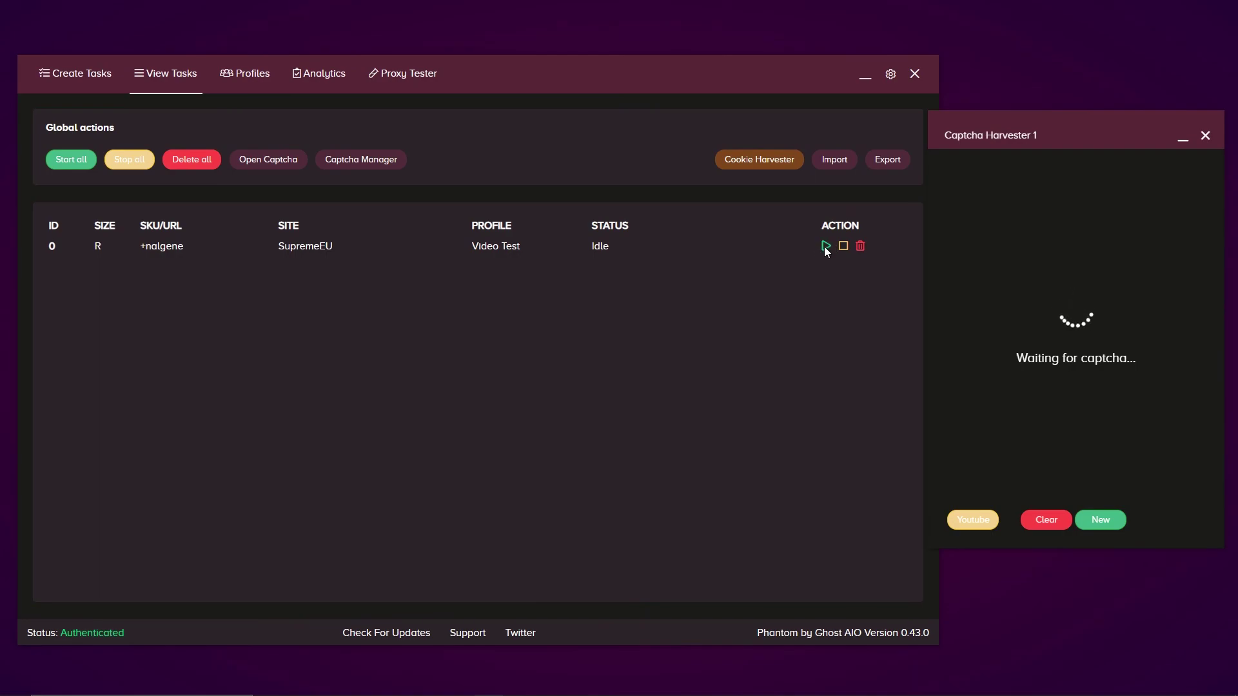
# Start the SupremeEU task for the +nalgene keyword
pyautogui.click(825, 246)
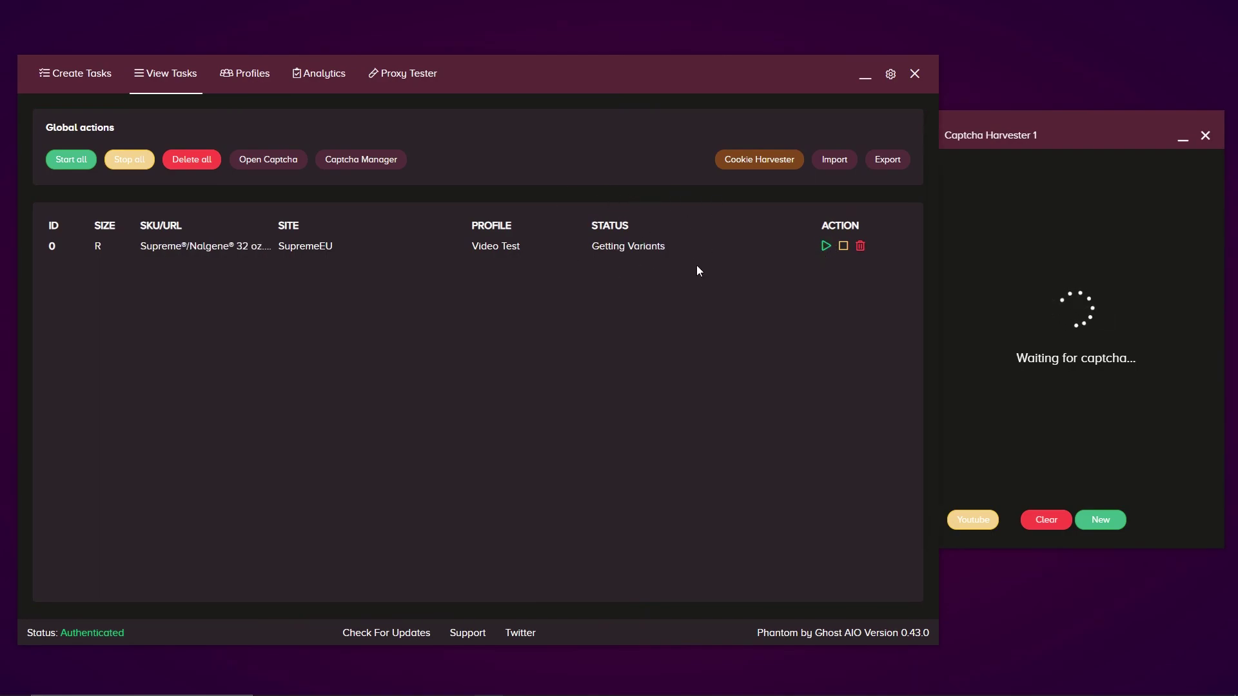